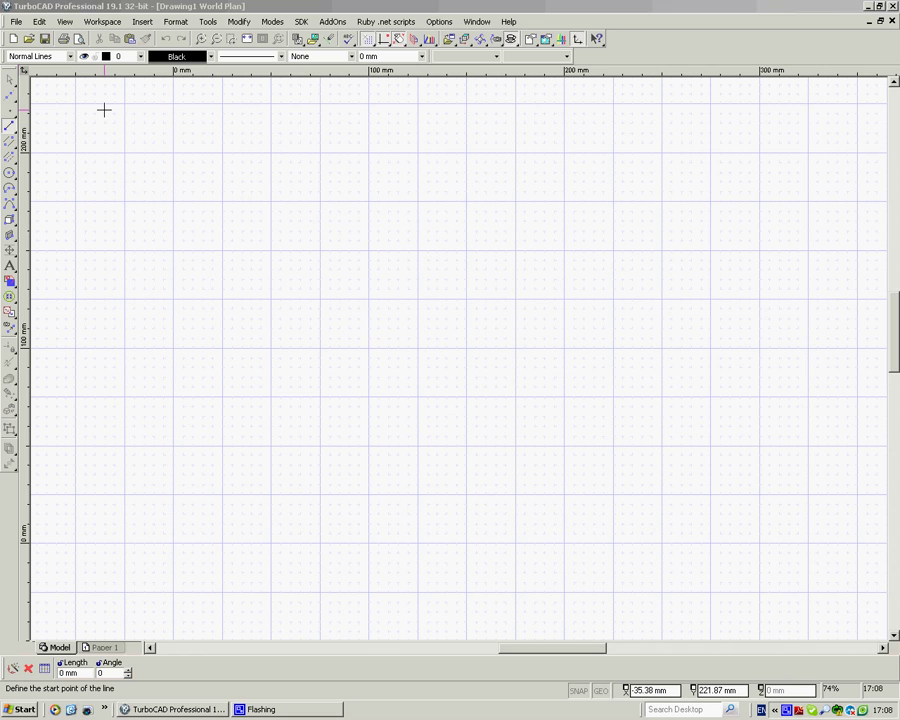
Step: Set the drawing grid's X and Y spacing to 100 mm
click(440, 22)
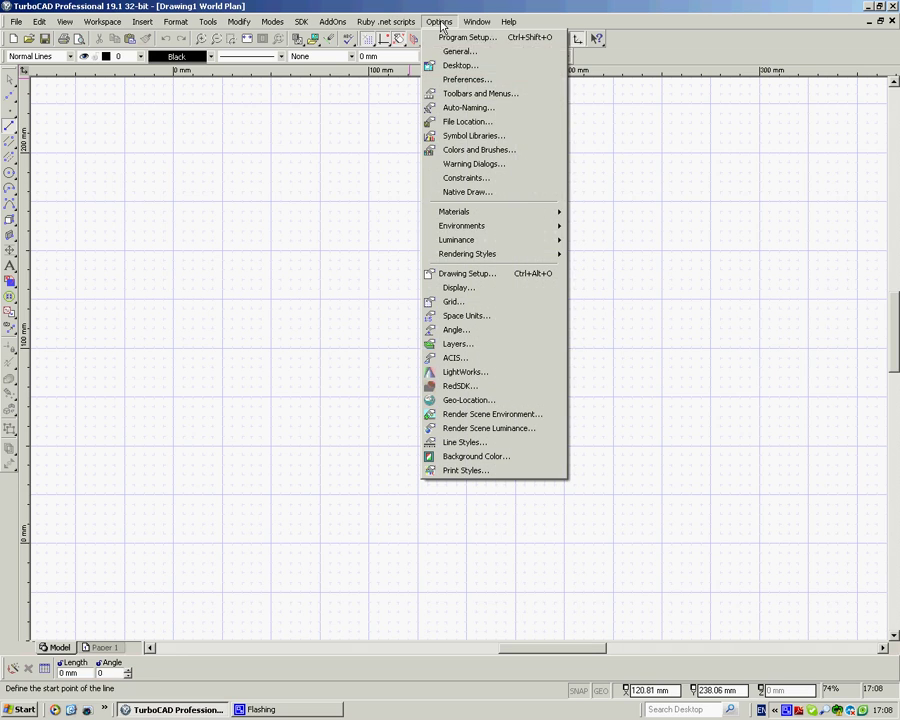
click(450, 302)
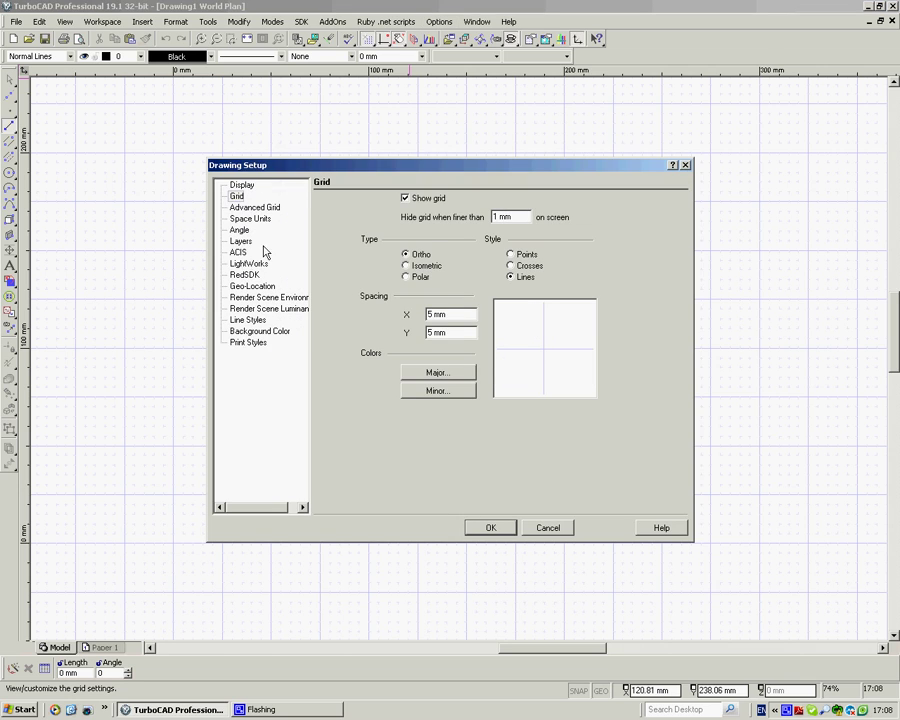
double_click(432, 314)
text(100)
key(Tab)
text(100)
click(490, 529)
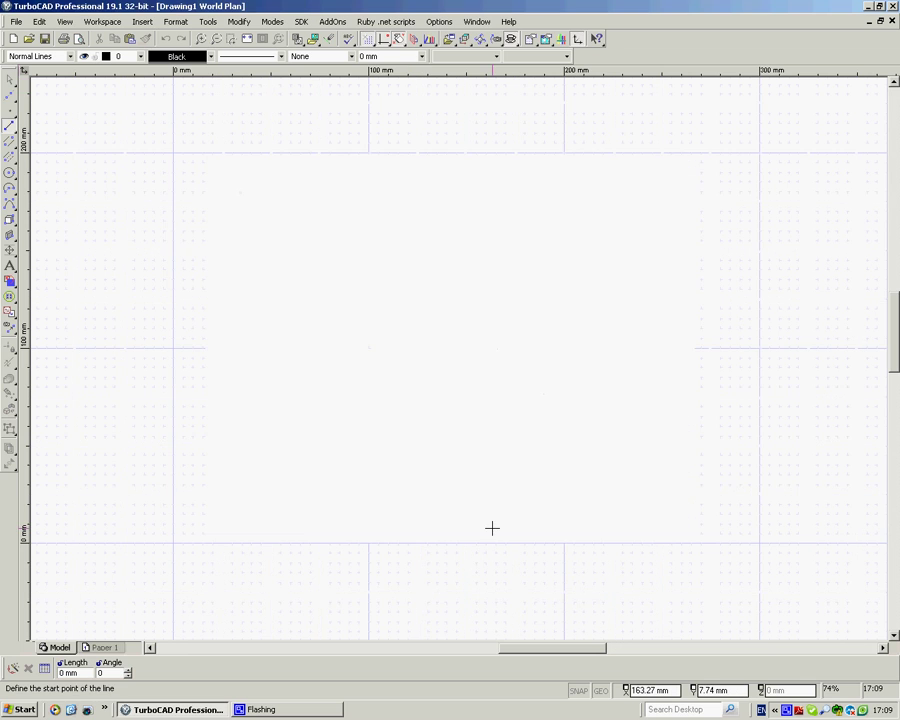
scroll(457, 357, down, 4)
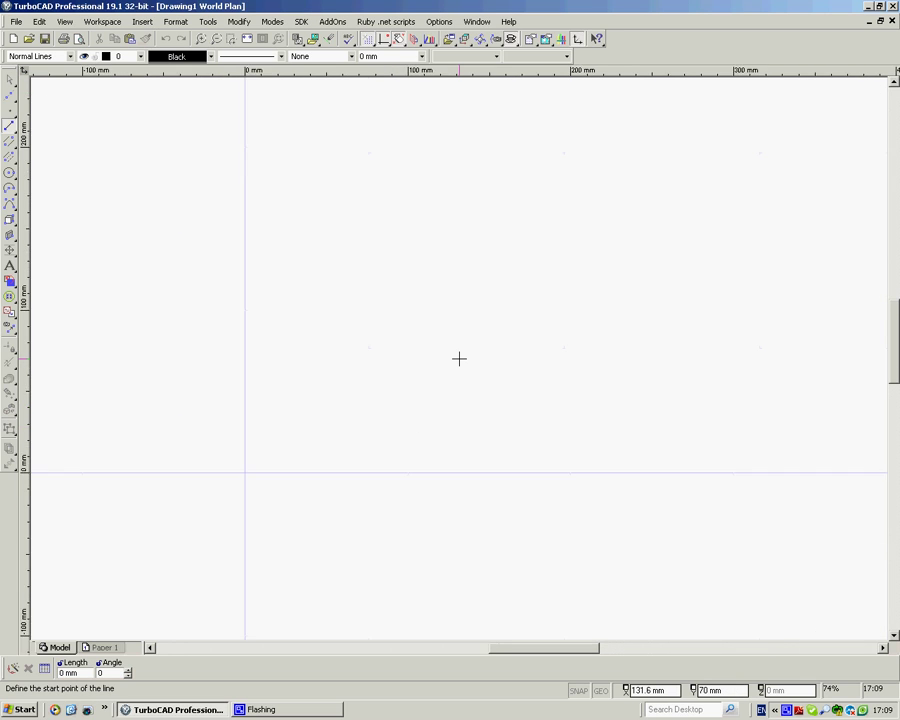
scroll(459, 358, down, 8)
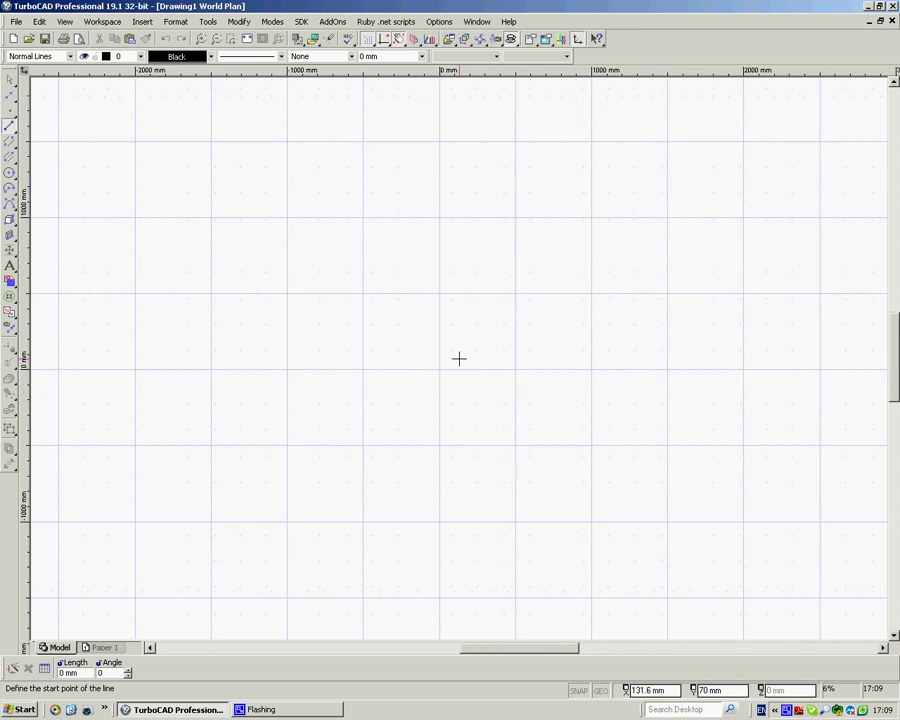
scroll(459, 358, down, 2)
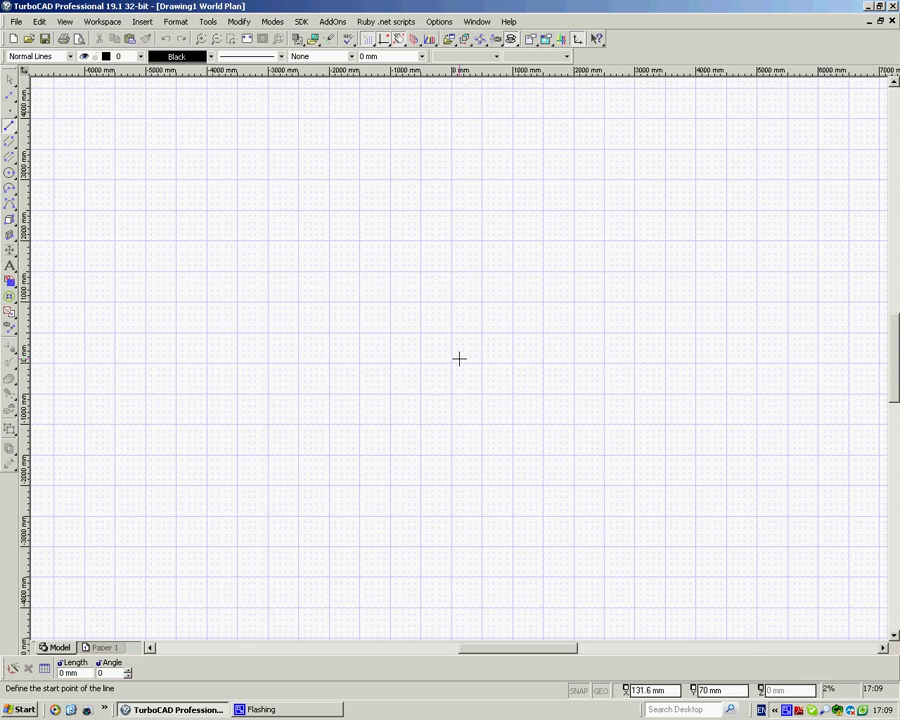
scroll(459, 358, up, 1)
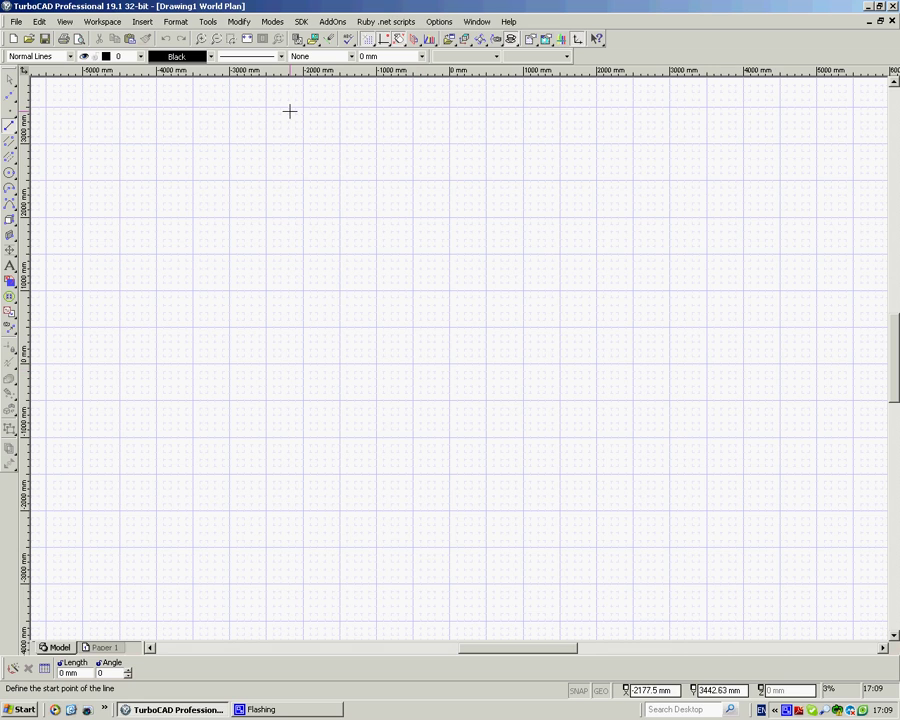
click(207, 21)
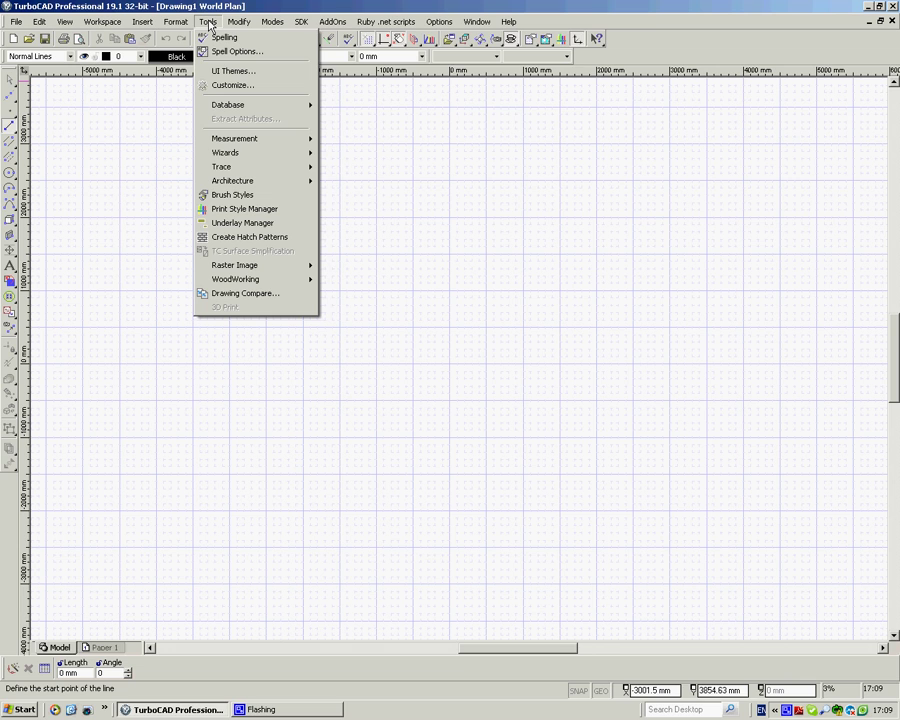
mouse_move(240, 28)
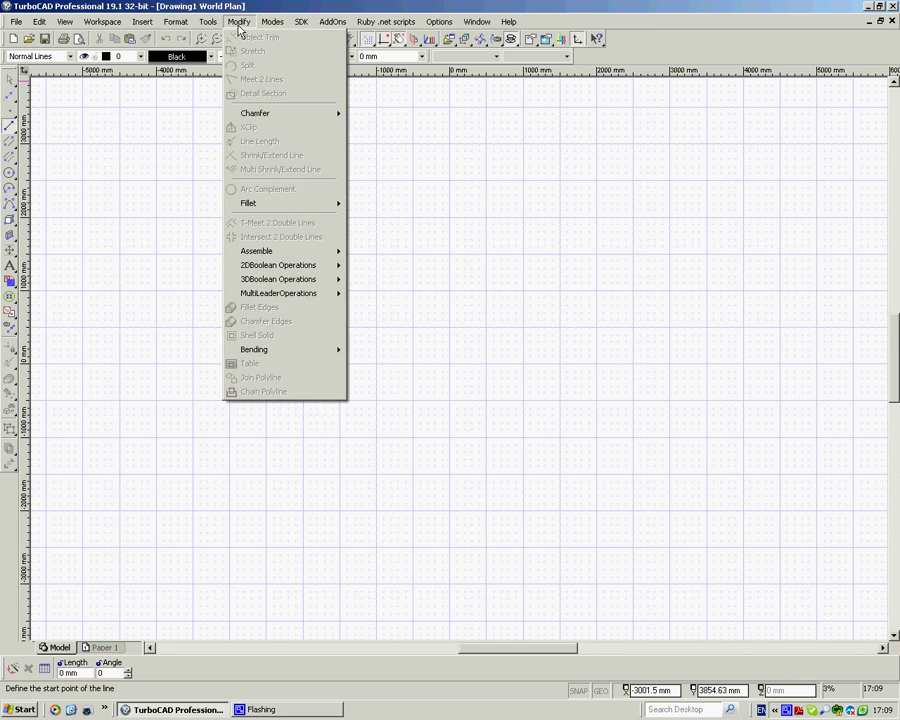
mouse_move(142, 26)
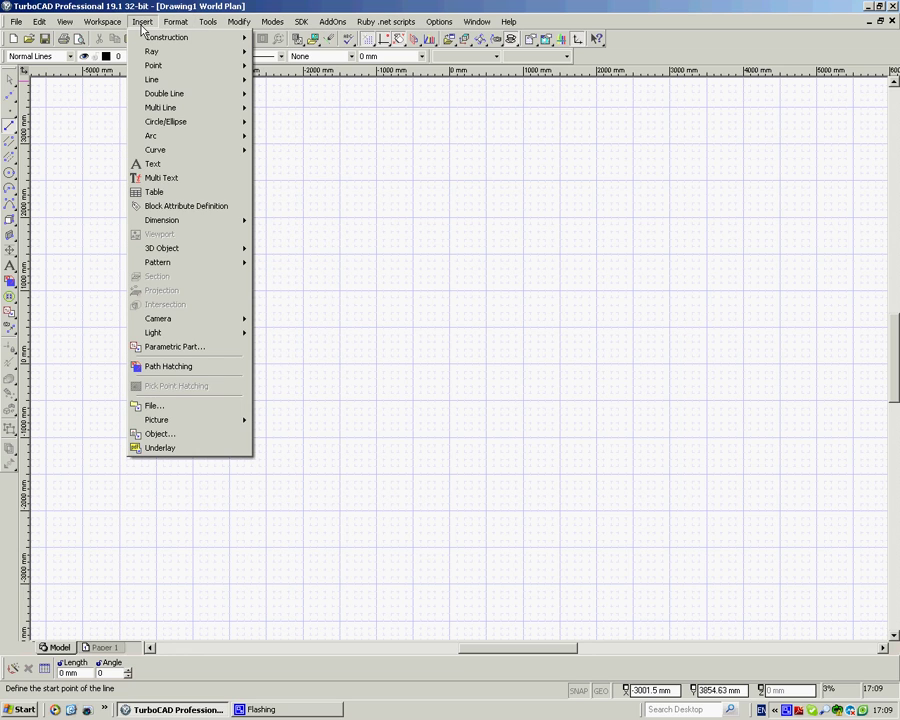
mouse_move(213, 27)
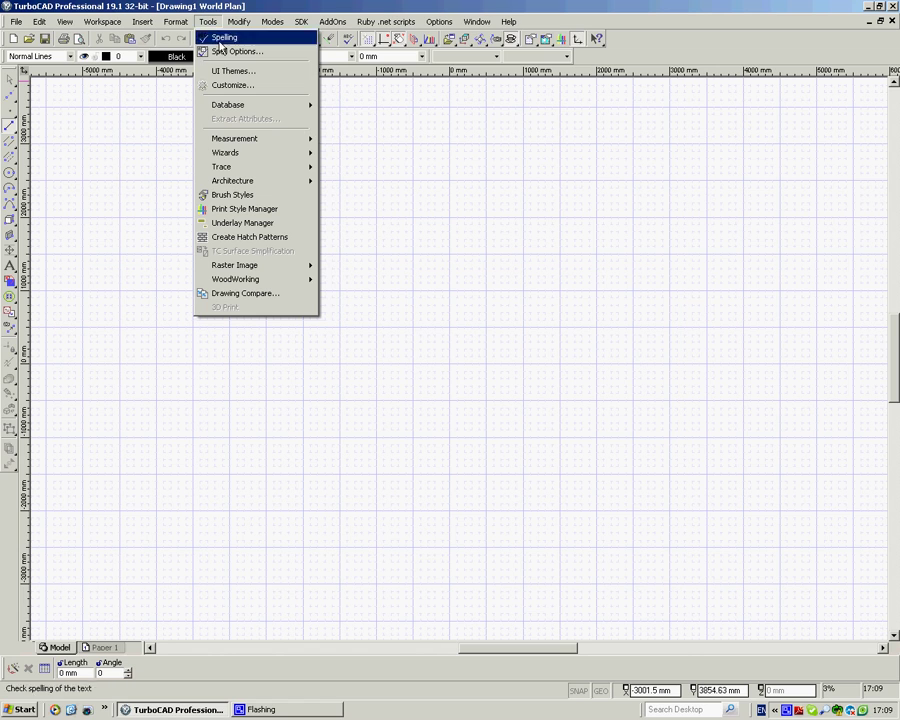
mouse_move(234, 182)
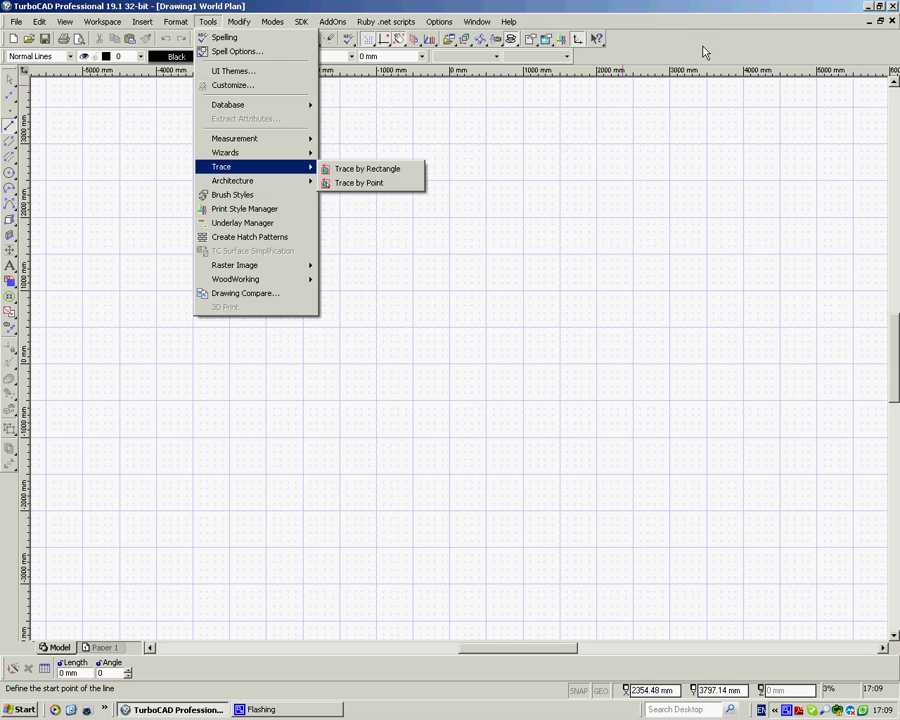
Step: Display the Architecture toolbar and float it clear of the drawing tools, over the upper part of the drawing area
key(c)
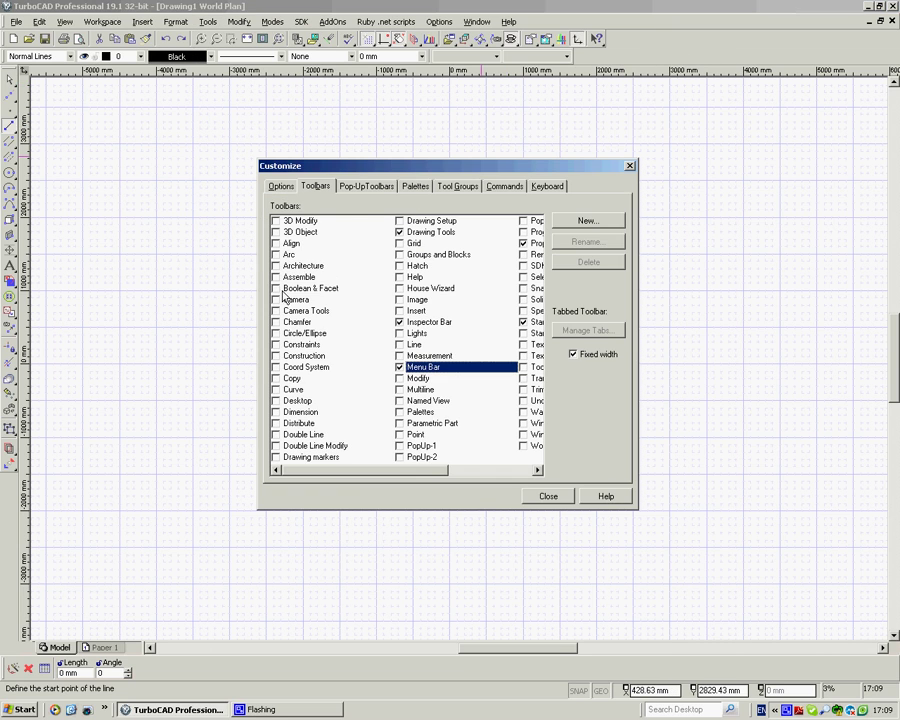
click(276, 266)
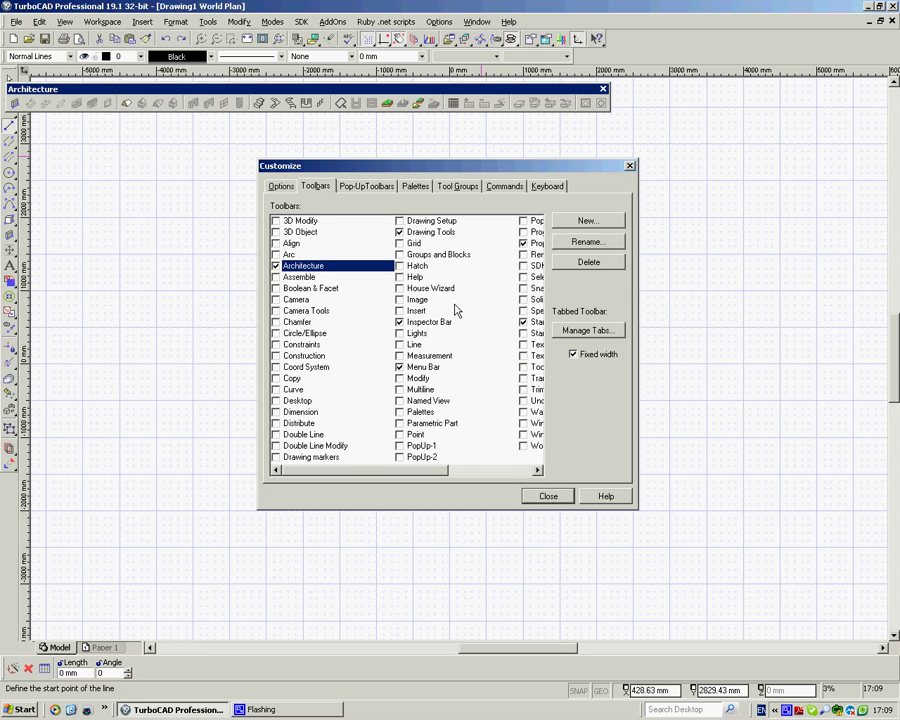
key(Escape)
drag(326, 89, 436, 105)
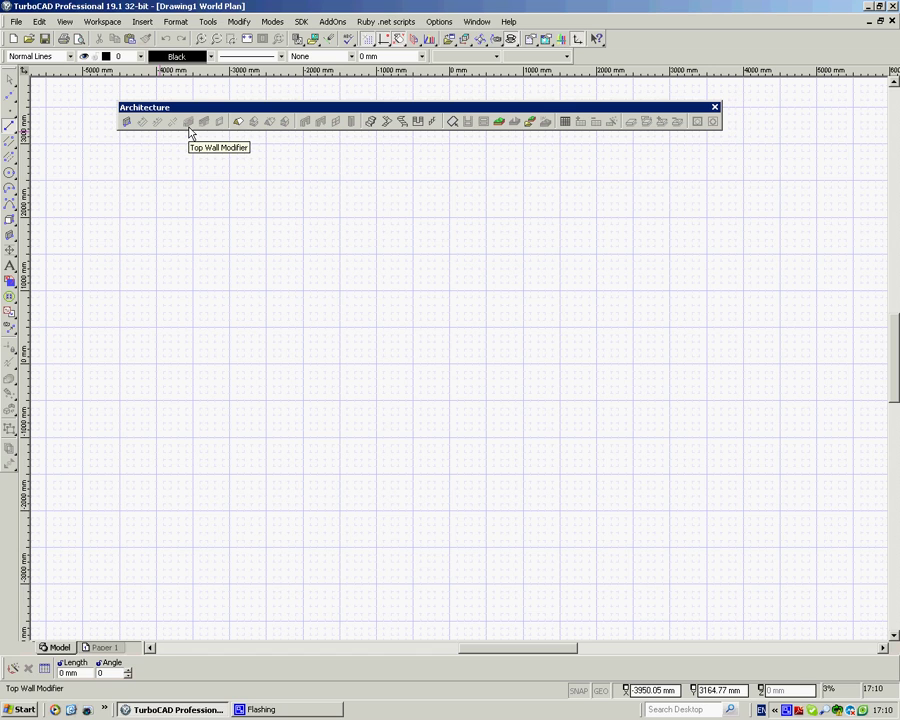
Step: Start the Wall tool and set its properties to thickness 100 mm, height 2300 mm and Right reference
click(127, 122)
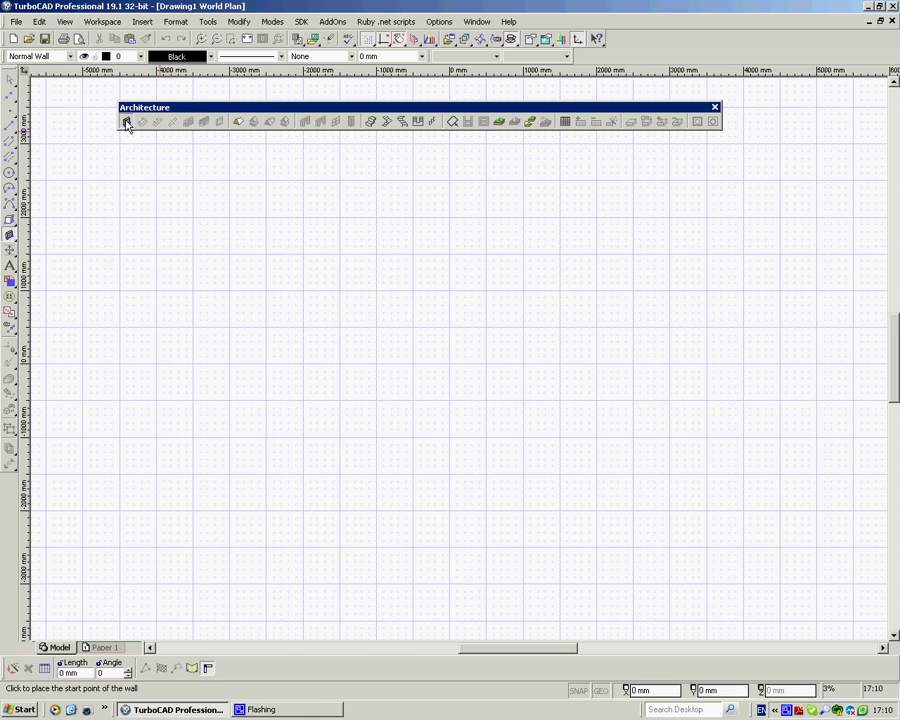
right_click(277, 298)
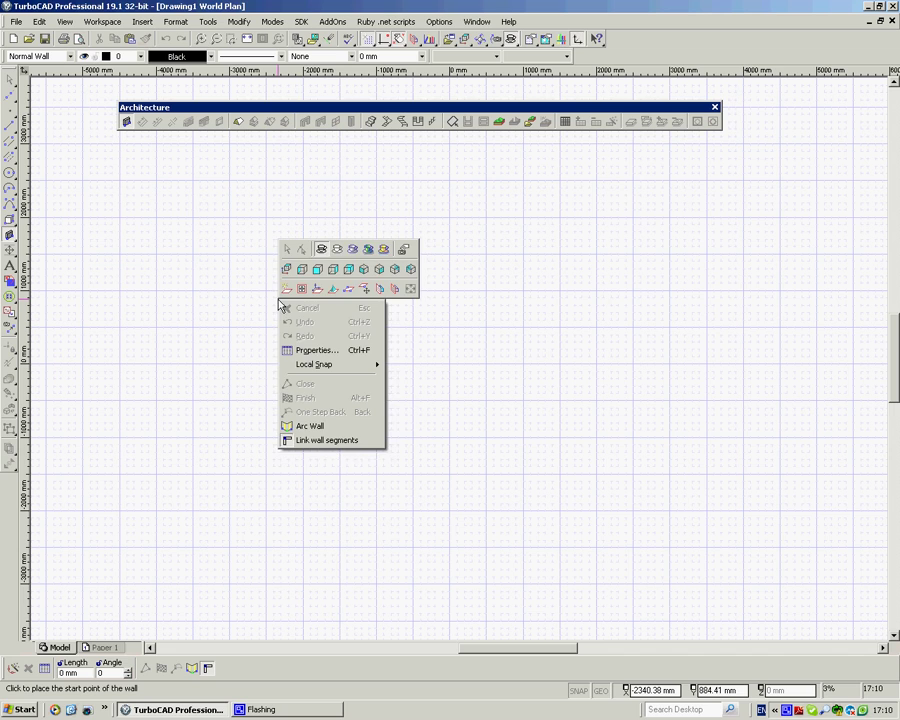
click(323, 351)
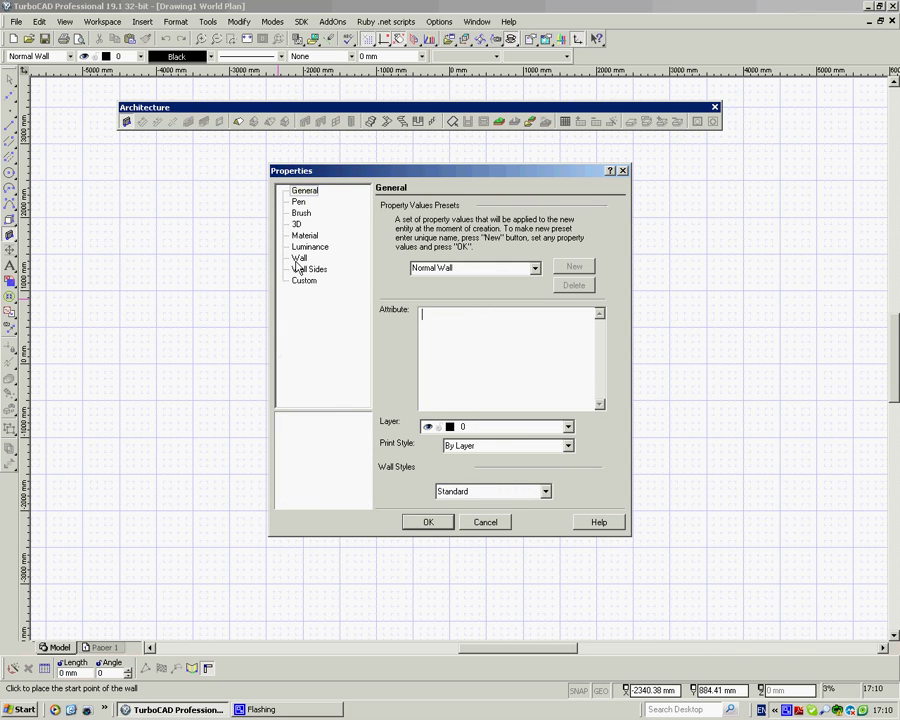
click(300, 259)
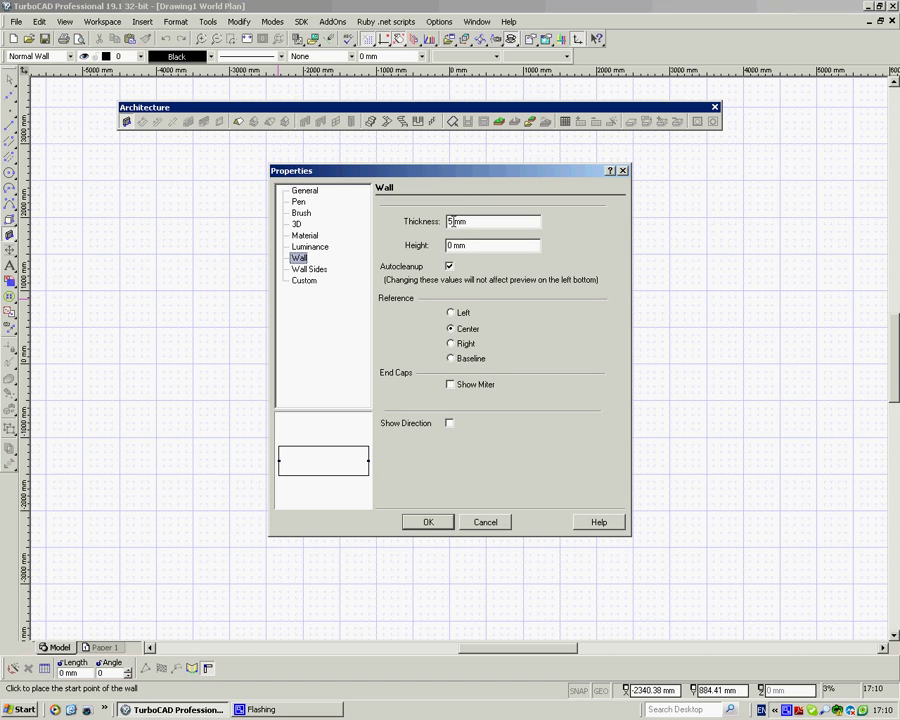
drag(453, 221, 418, 222)
text(100)
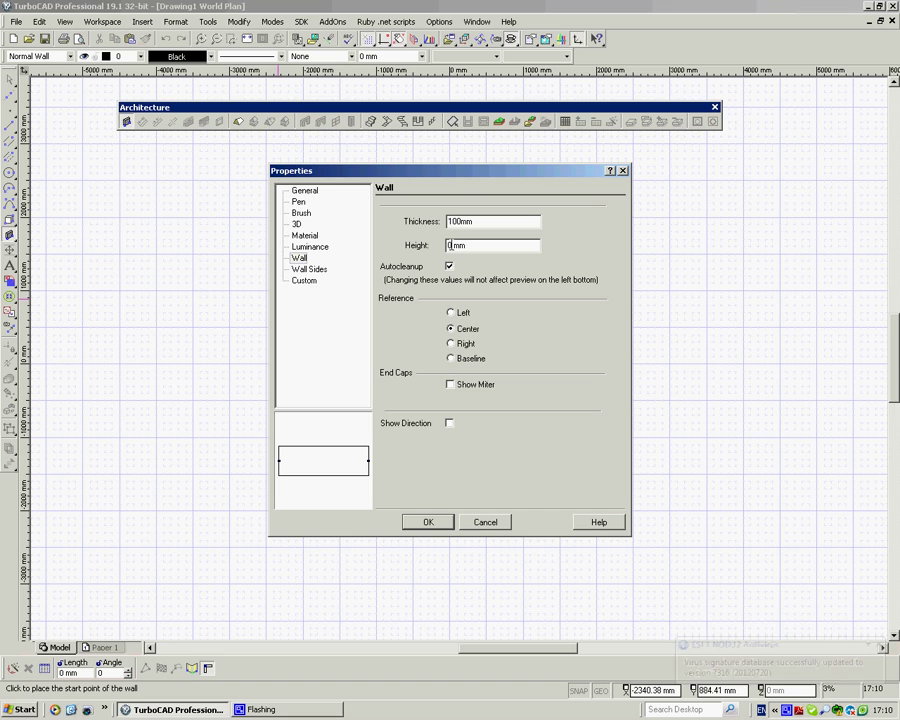
drag(452, 245, 428, 244)
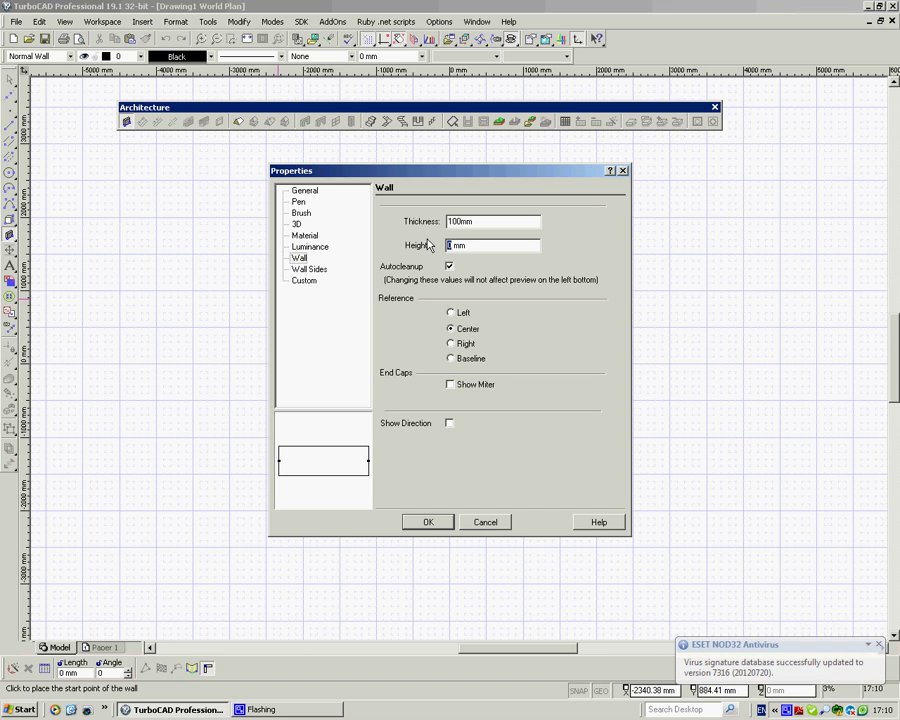
text(1)
text(23)
text(00)
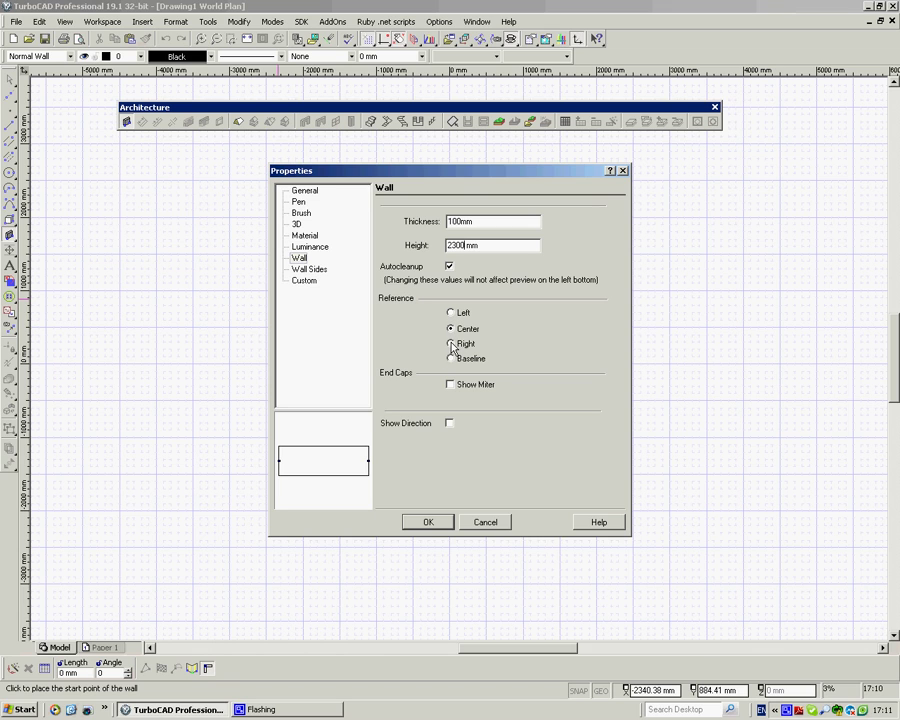
click(451, 345)
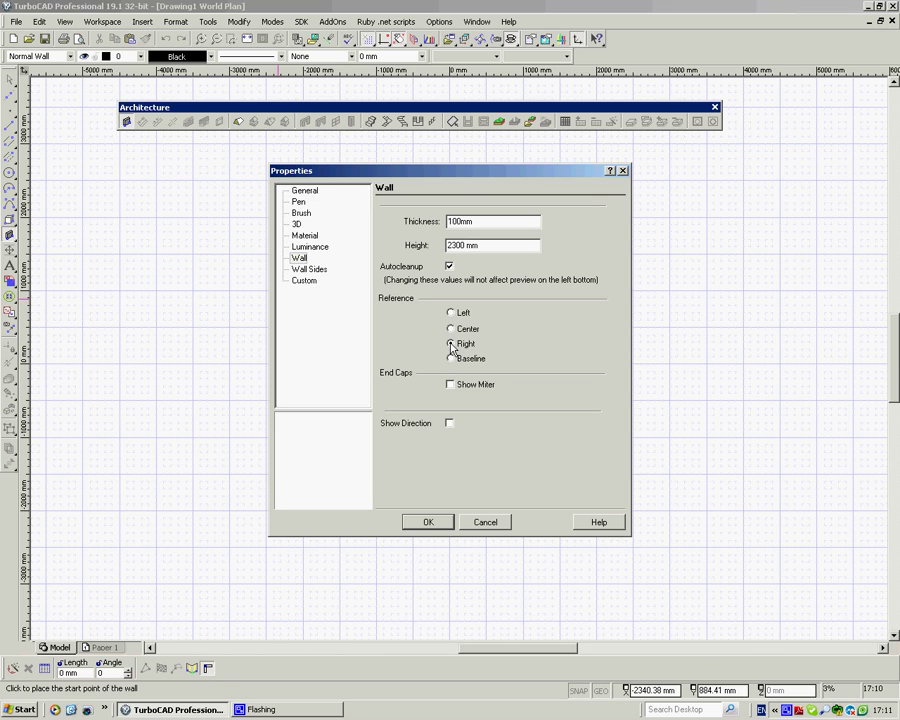
click(428, 522)
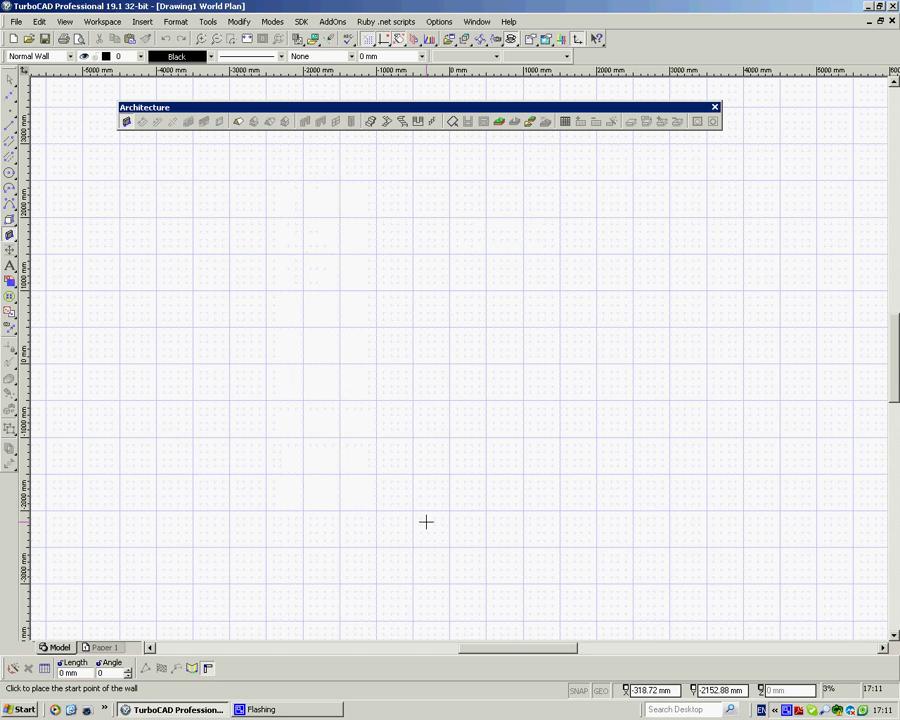
Step: Draw the first wall from about X -4000, Y -2000 mm with length 3000 mm and angle 90 degrees
click(156, 510)
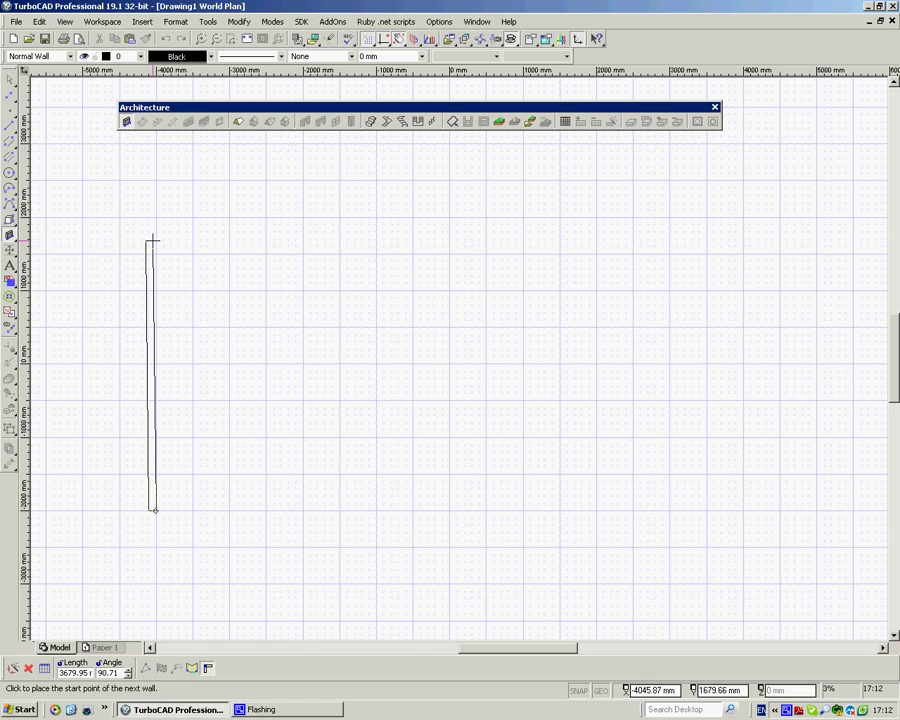
key(Tab)
text(3000)
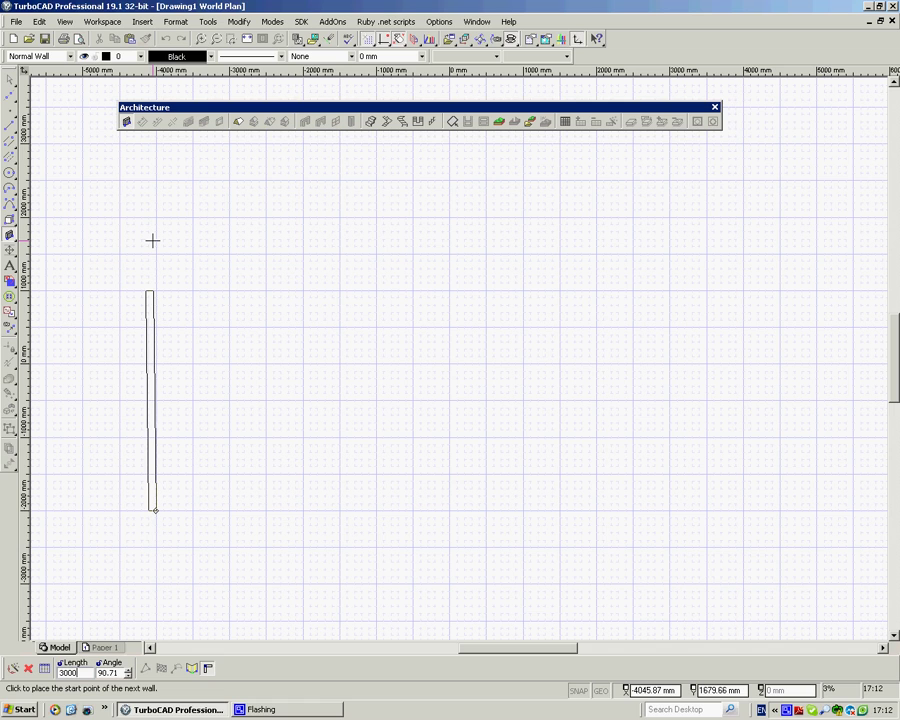
key(Tab)
text(90)
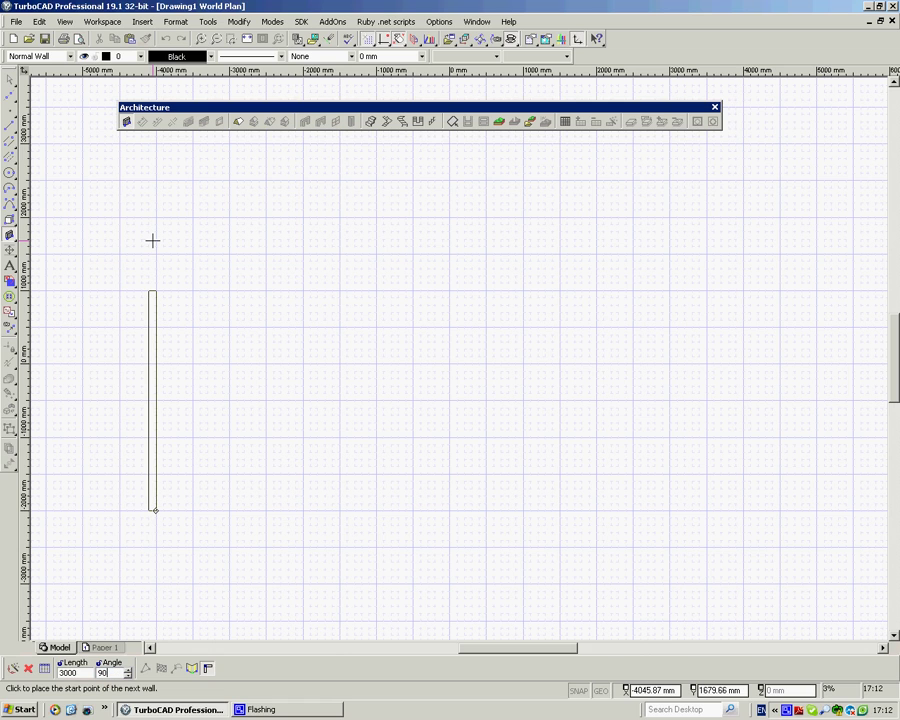
key(Return)
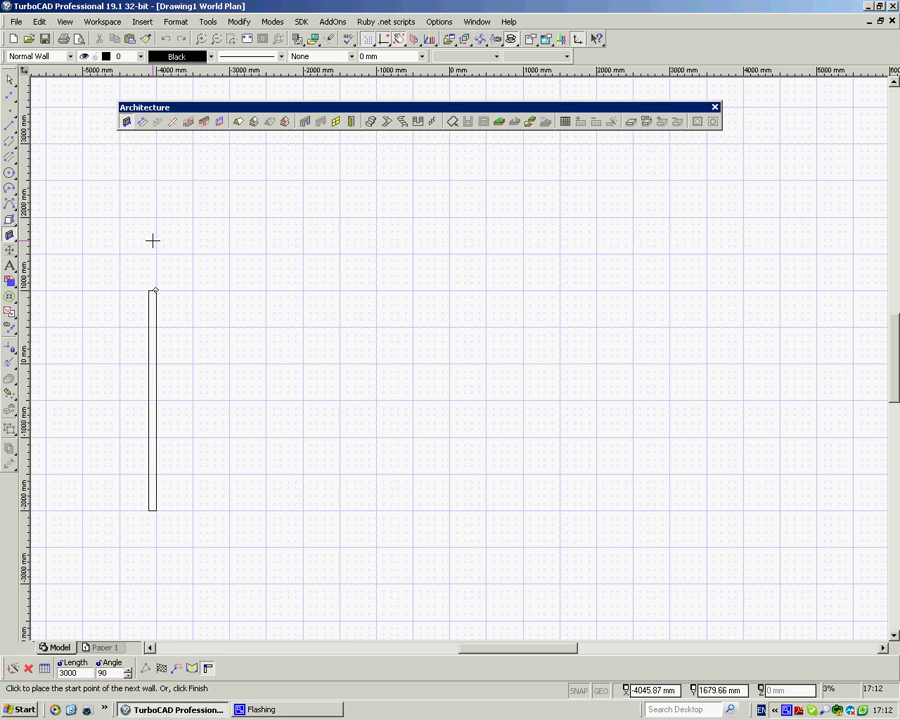
key(Tab)
text(400)
key(Tab)
text(0)
key(Return)
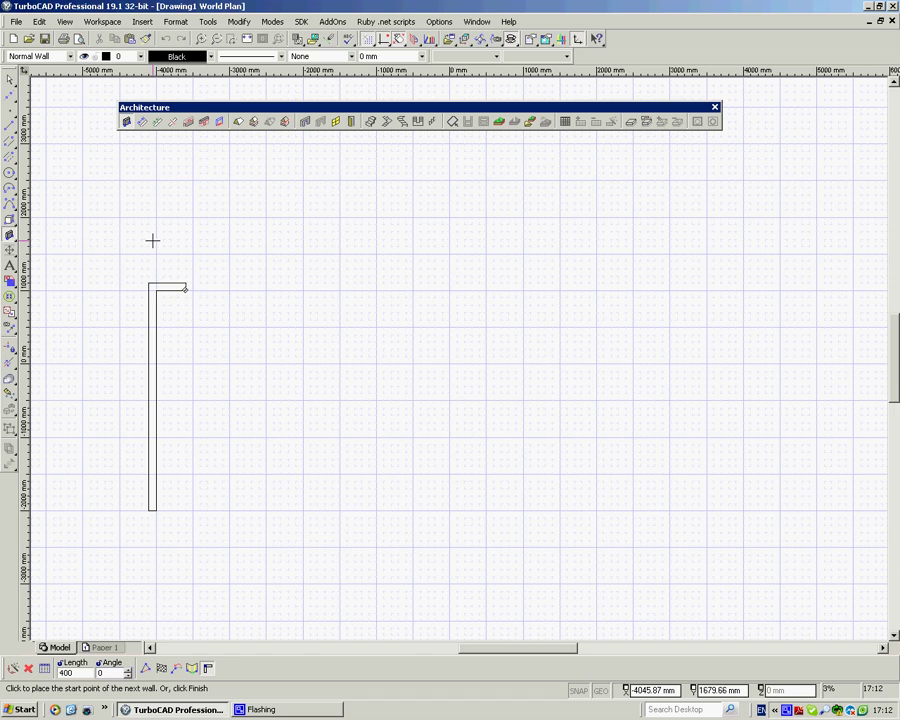
right_click(220, 297)
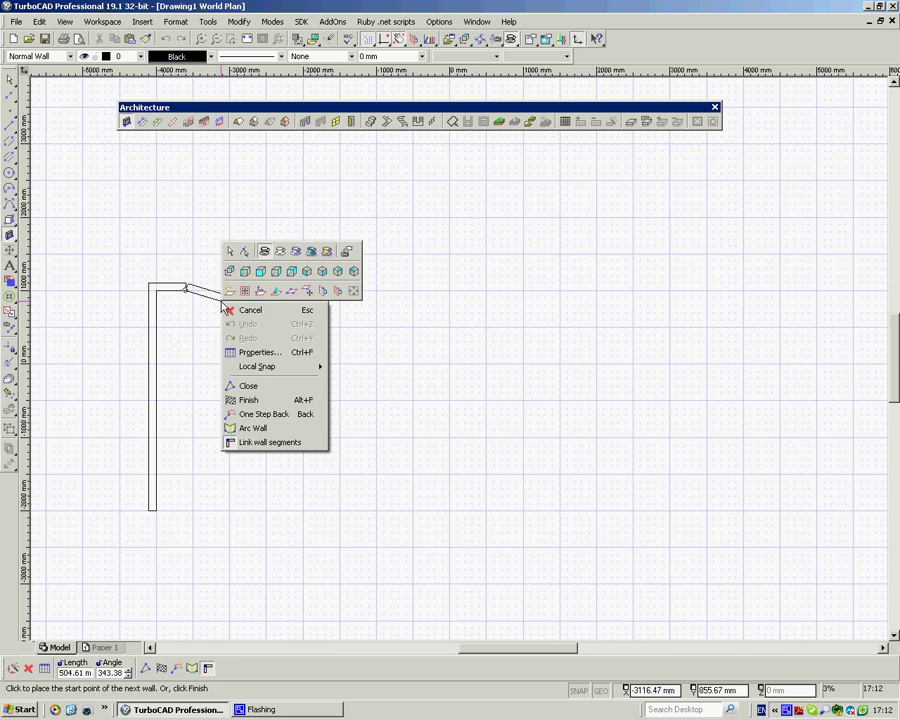
click(254, 415)
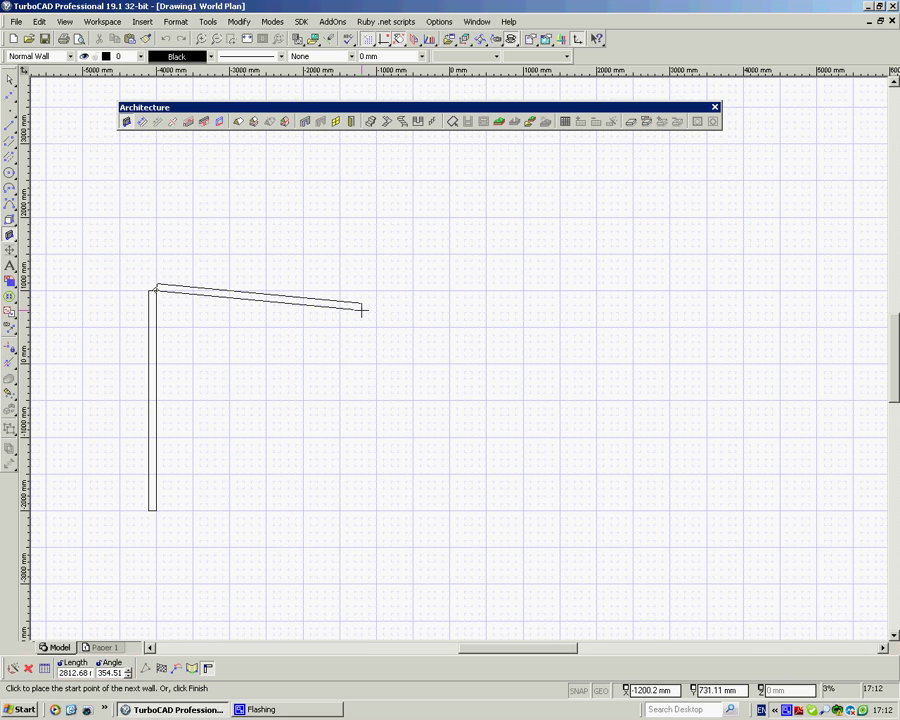
Step: Continue the wall from the first segment's upper end 4000 mm at 0 degrees, and add a segment straight down to the origin
key(Tab)
text(4)
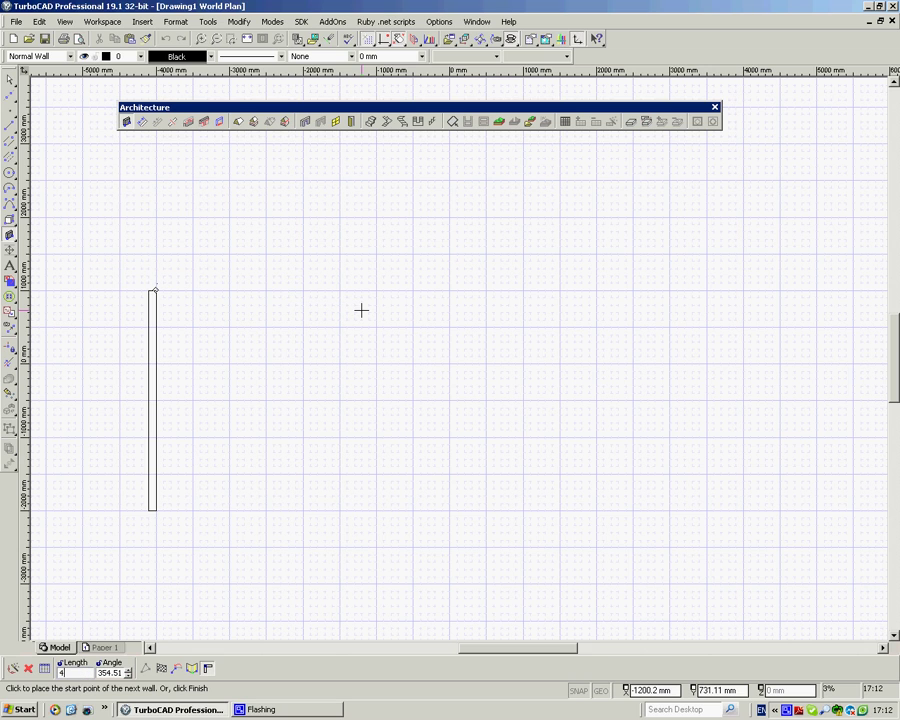
text(000)
key(Tab)
text(0)
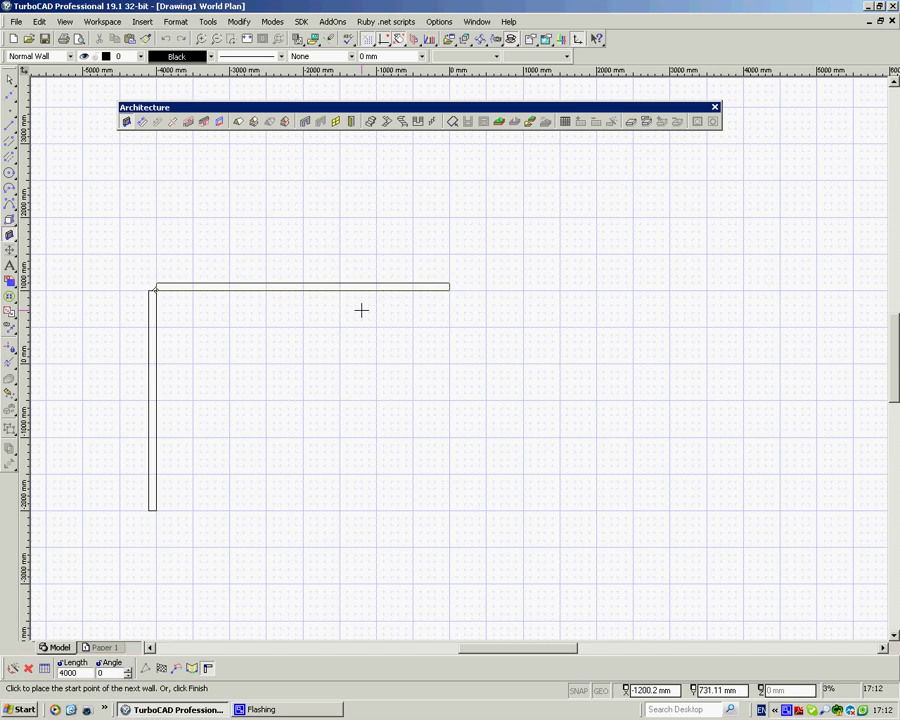
key(Return)
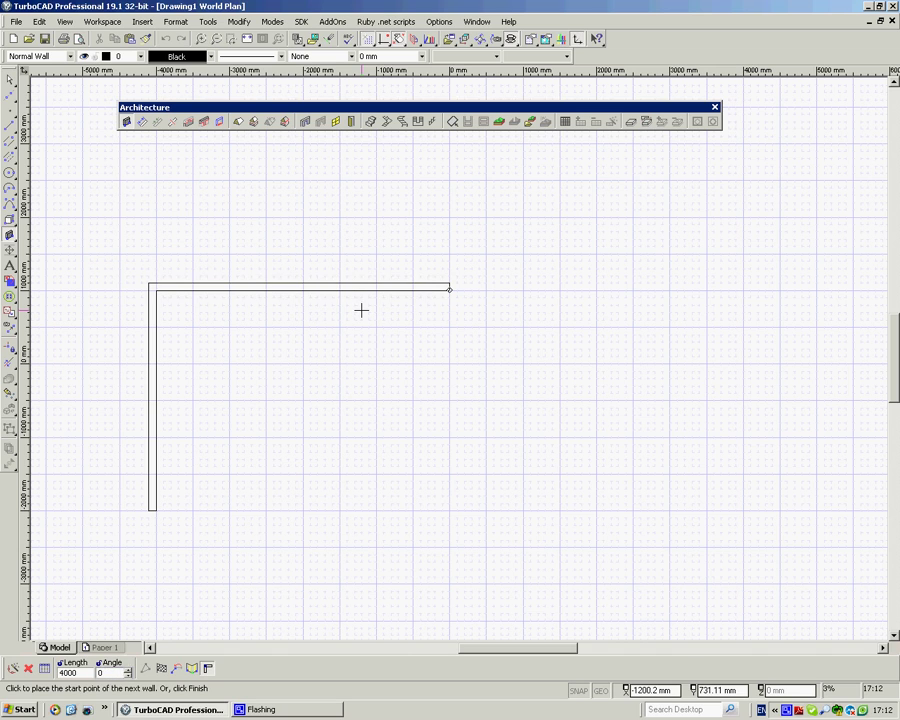
click(450, 363)
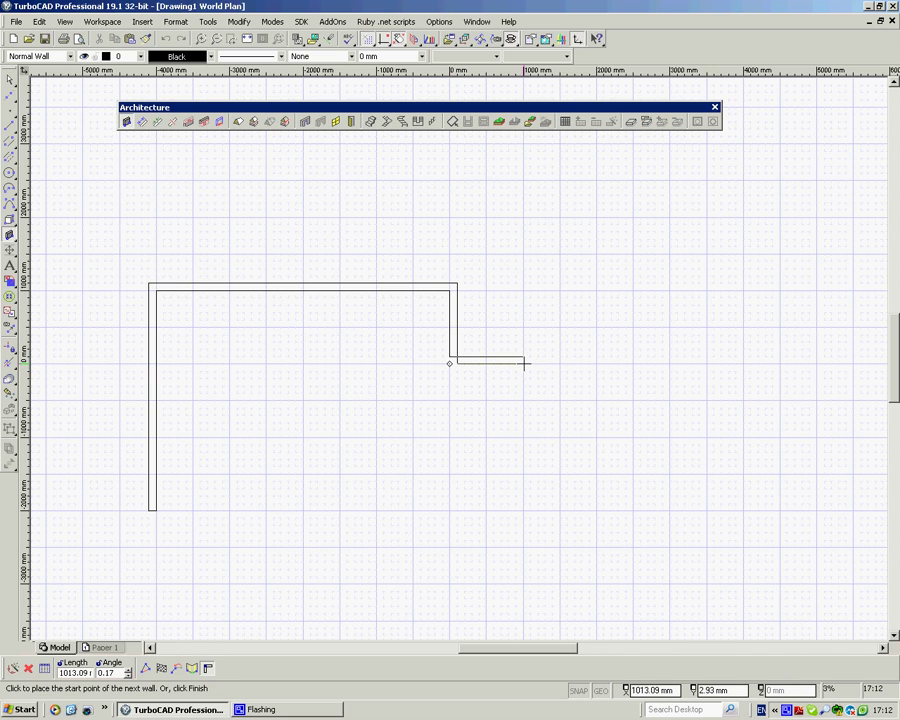
Step: Continue the outer wall from the origin about 1000 mm right, 1500 mm down, 1000 mm left and 500 mm down, and close it at its start
click(522, 362)
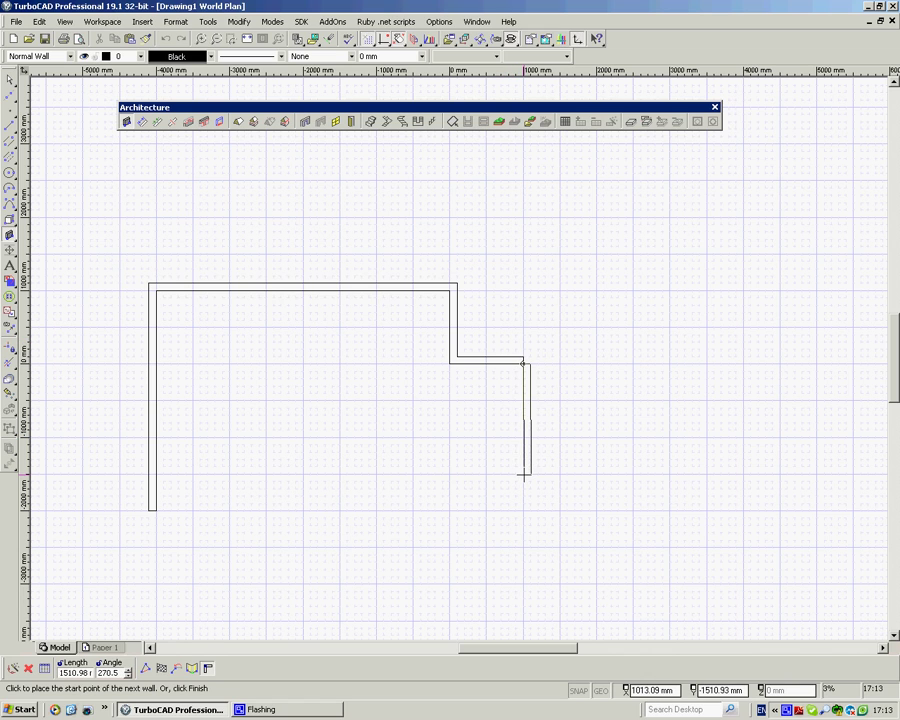
click(522, 475)
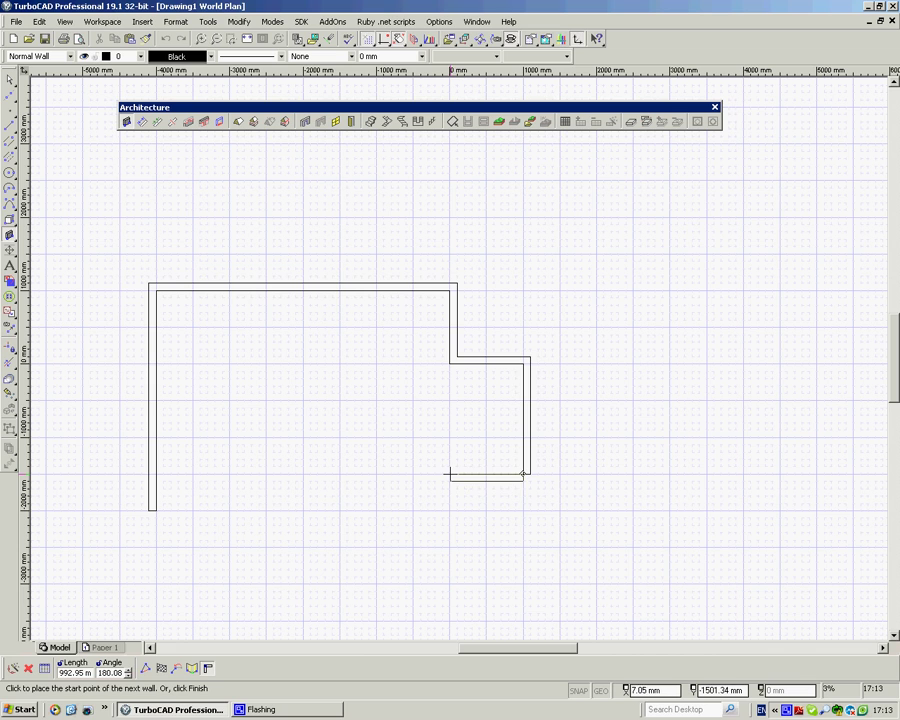
click(449, 475)
click(449, 511)
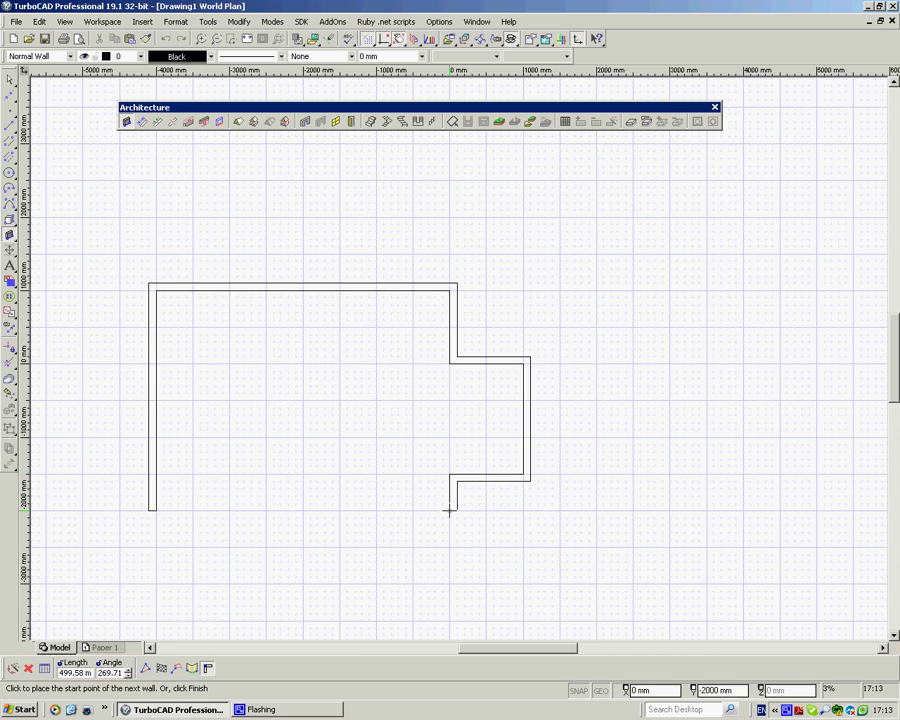
right_click(256, 465)
click(285, 546)
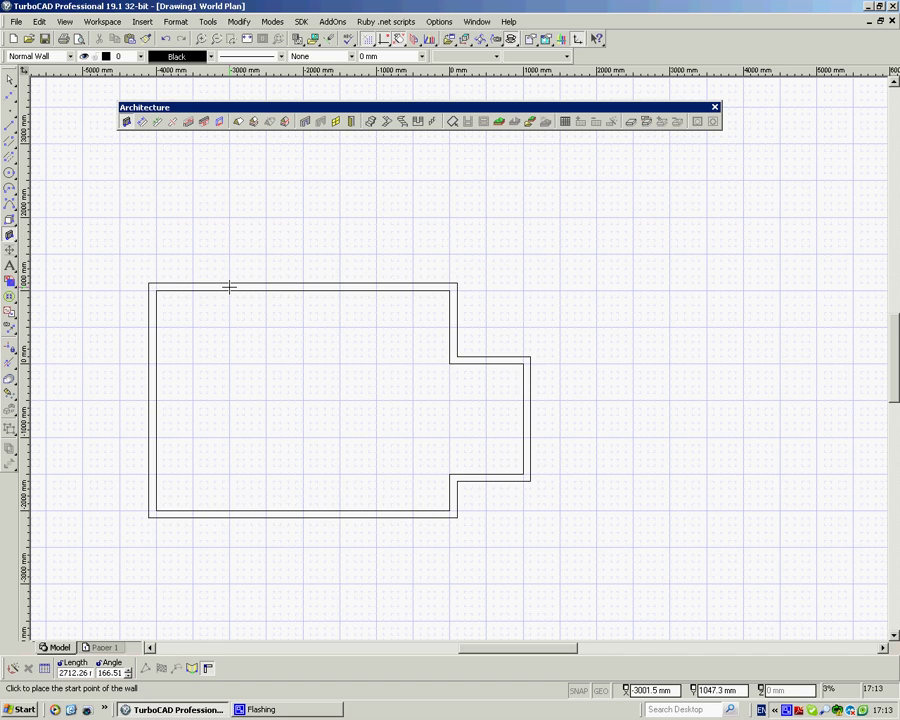
Step: Draw a room extension above the upper wall from about X -3000 mm: 1500 mm up, 2000 mm right, and back down to the wall
click(229, 287)
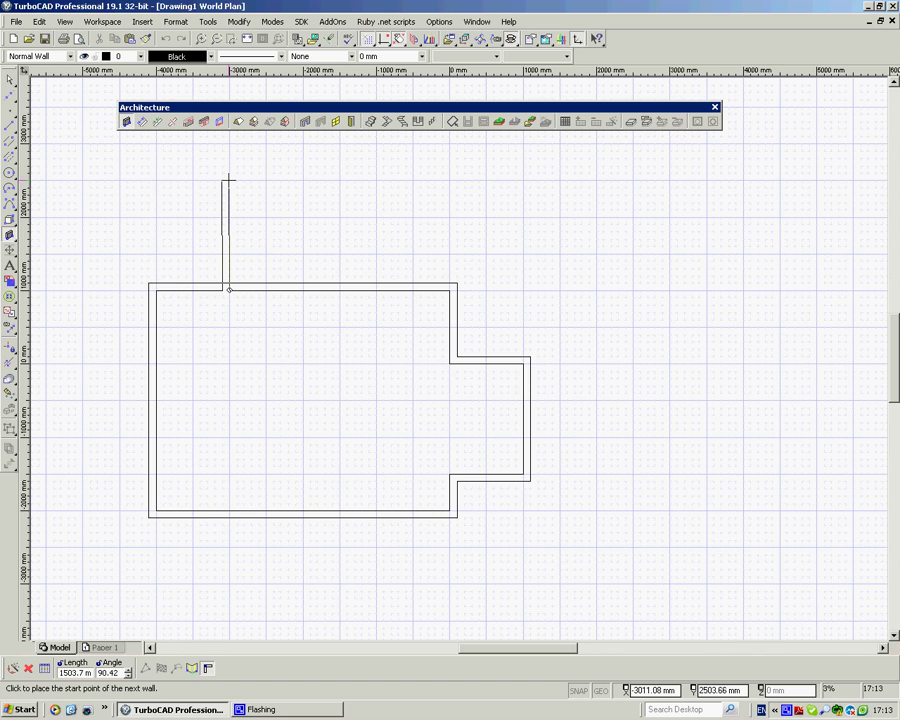
click(229, 180)
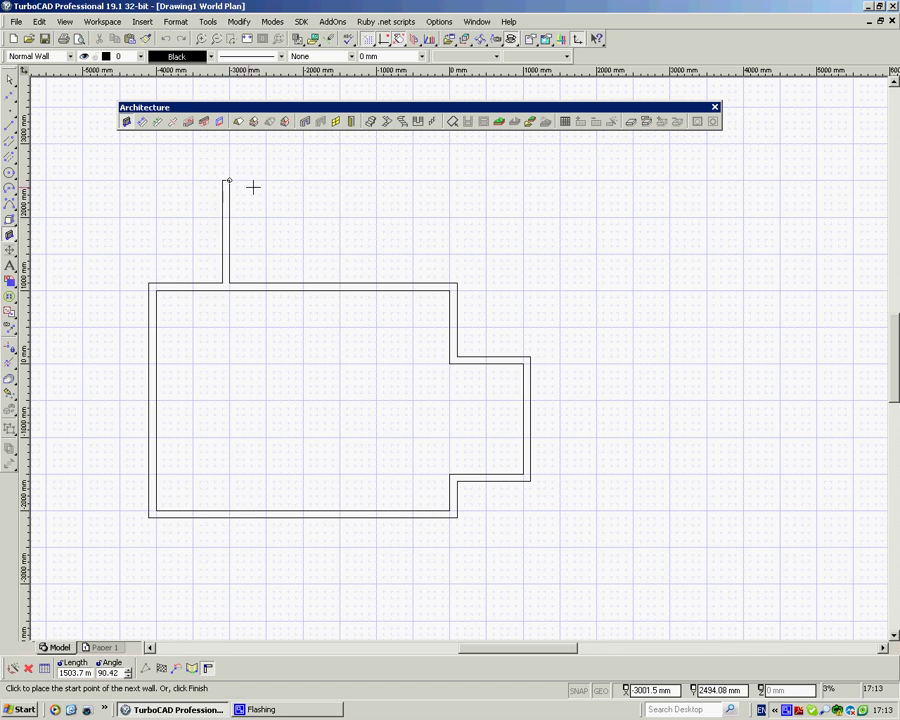
click(377, 180)
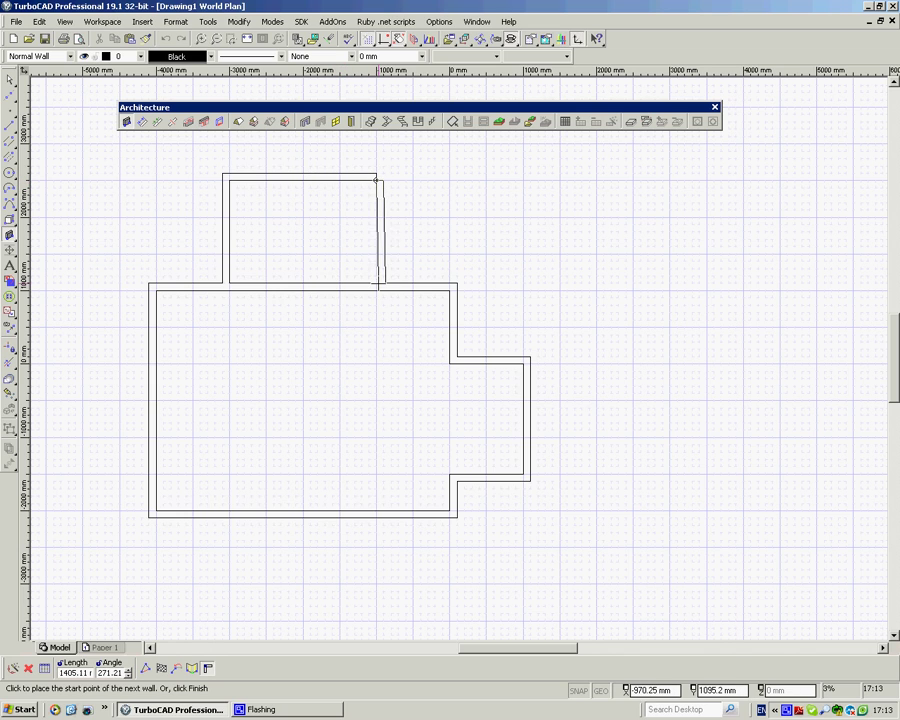
double_click(376, 284)
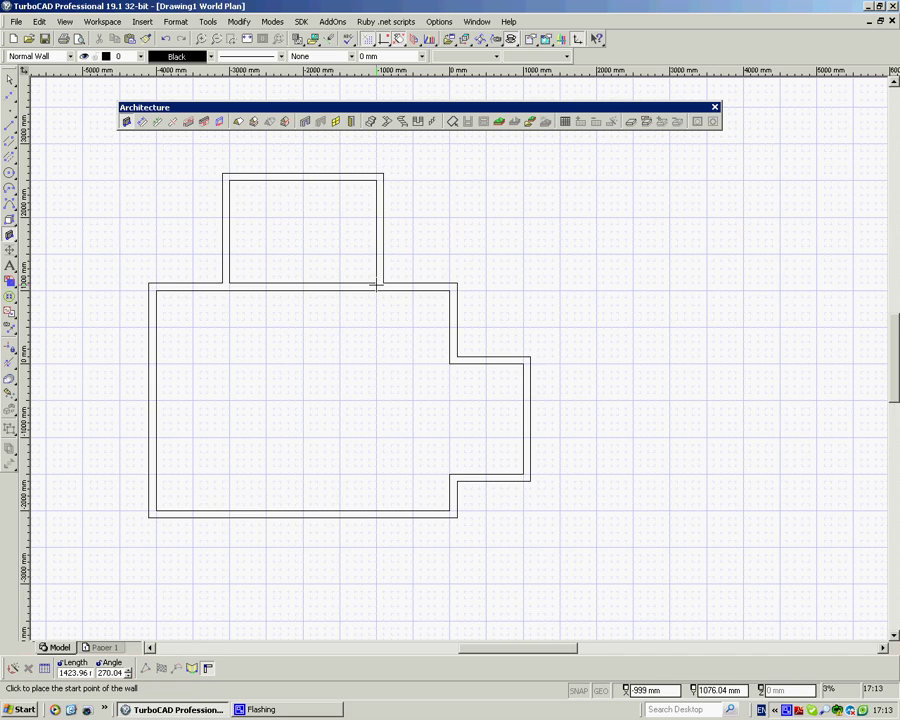
Step: Draw a vertical partition wall at about X -2500 mm from the main room's upper wall to its lower wall
click(266, 289)
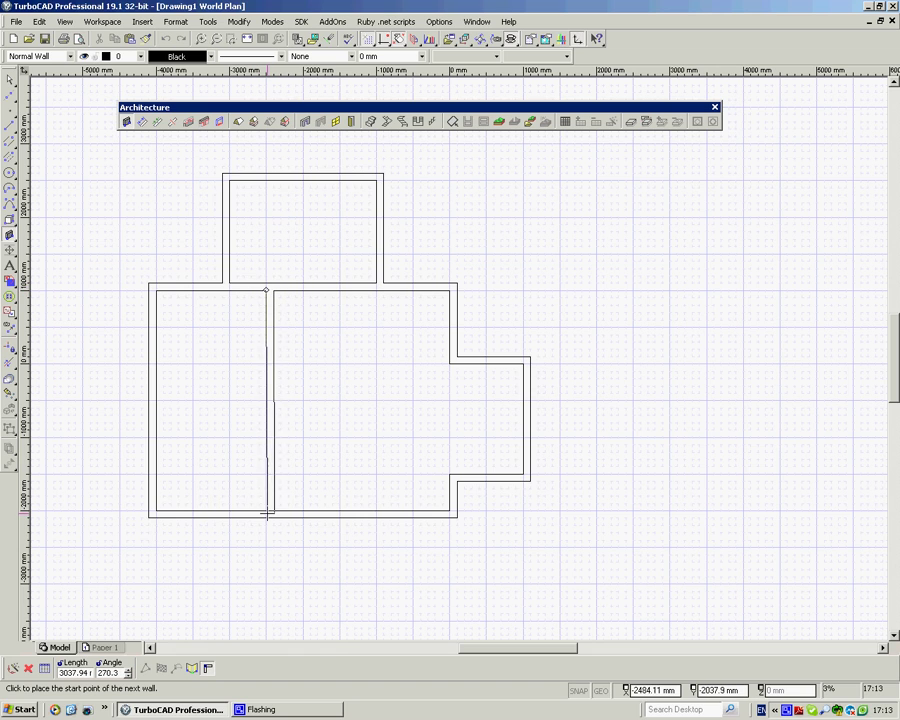
double_click(266, 514)
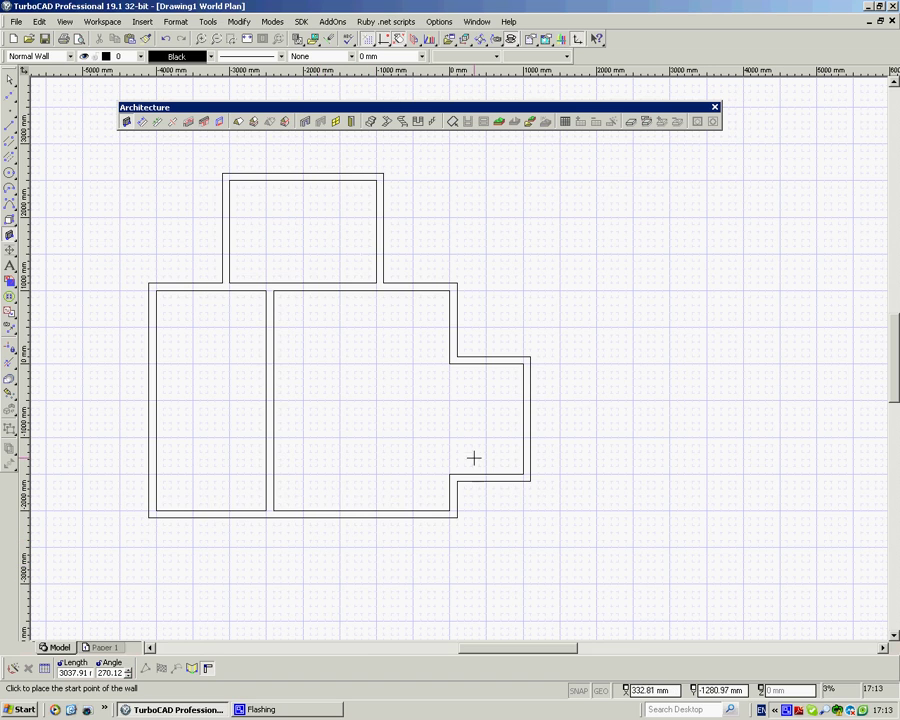
Step: Examine the walls in a rotated 3D view and return to the world plan view
middle_drag(464, 498, 543, 309)
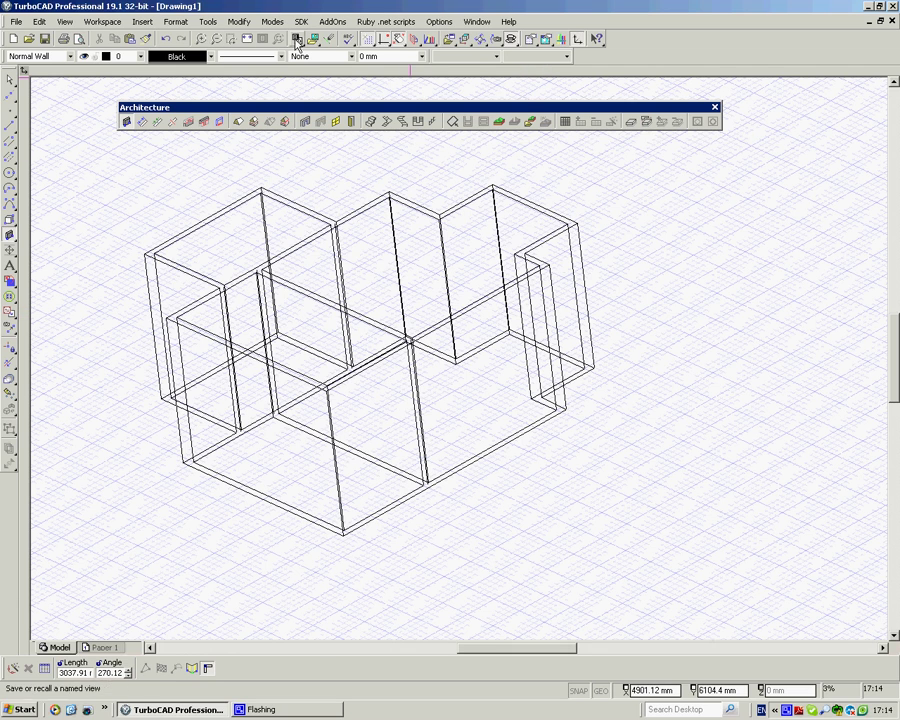
click(465, 40)
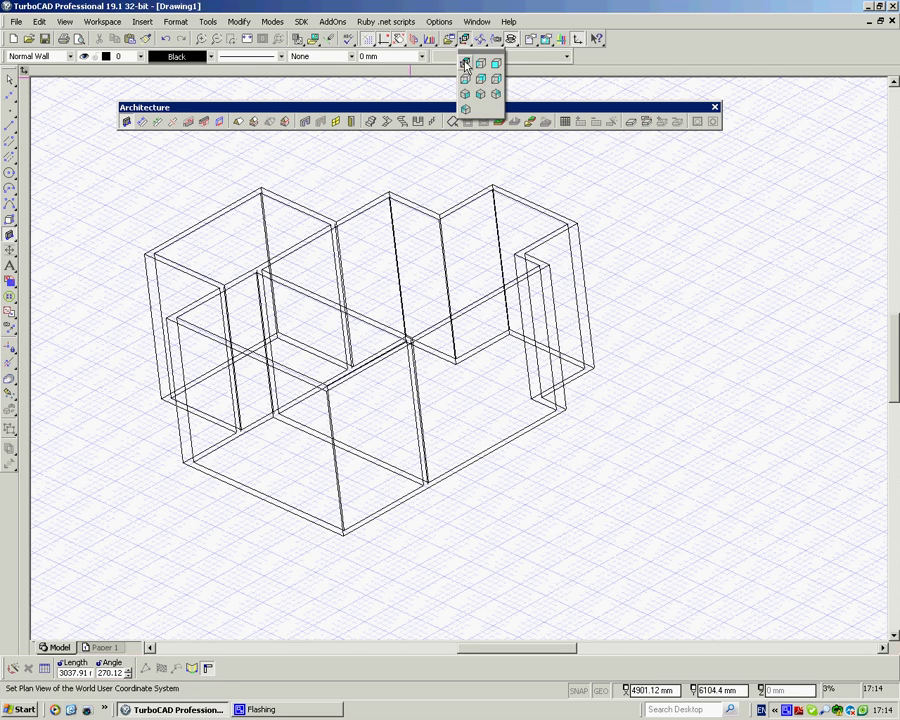
click(464, 63)
scroll(459, 357, down, 1)
scroll(459, 357, down, 1)
scroll(512, 318, down, 1)
scroll(500, 335, up, 1)
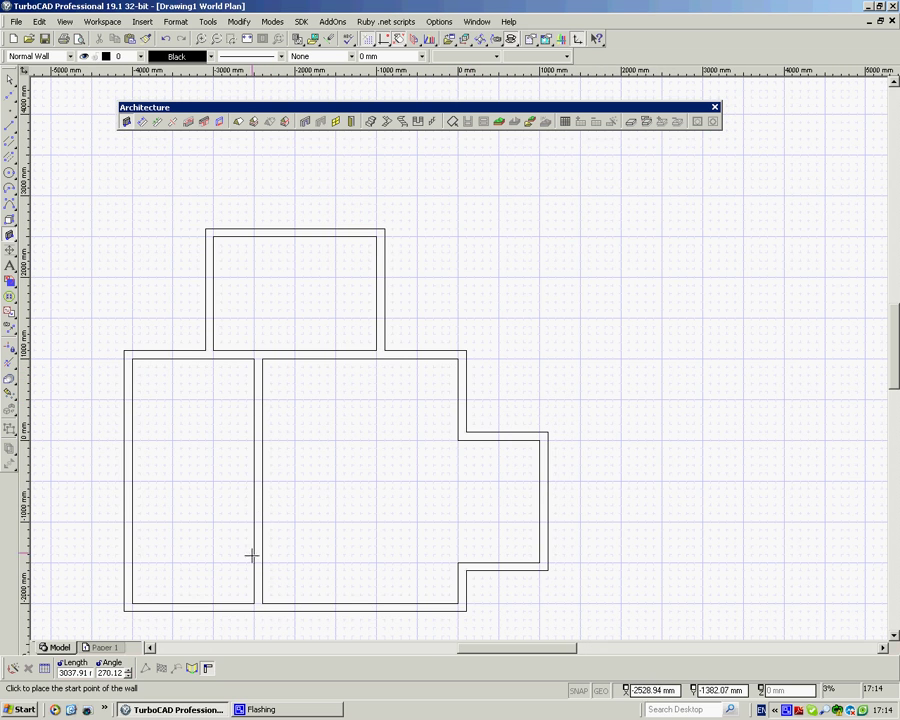
Step: Split the partition wall at about Y 500 mm and Y -1500 mm with Wall Split, and delete its middle section
click(173, 122)
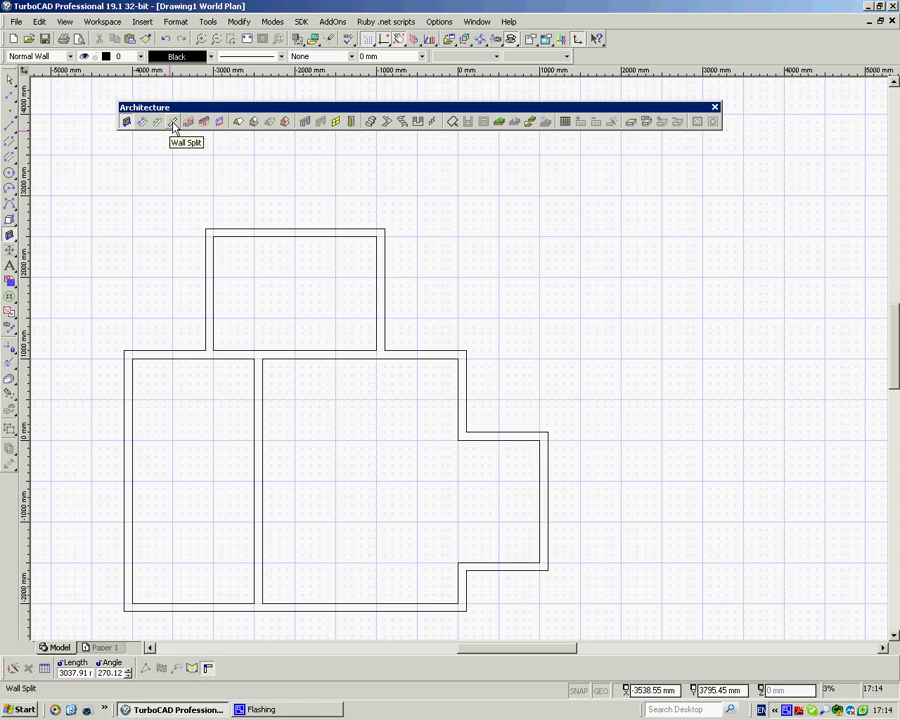
click(173, 122)
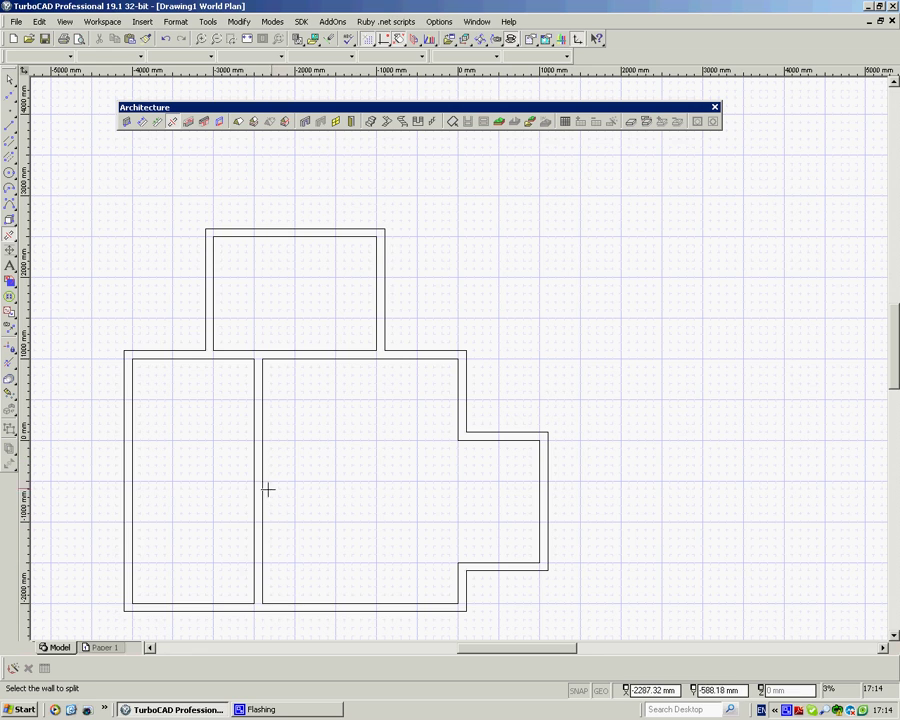
click(255, 498)
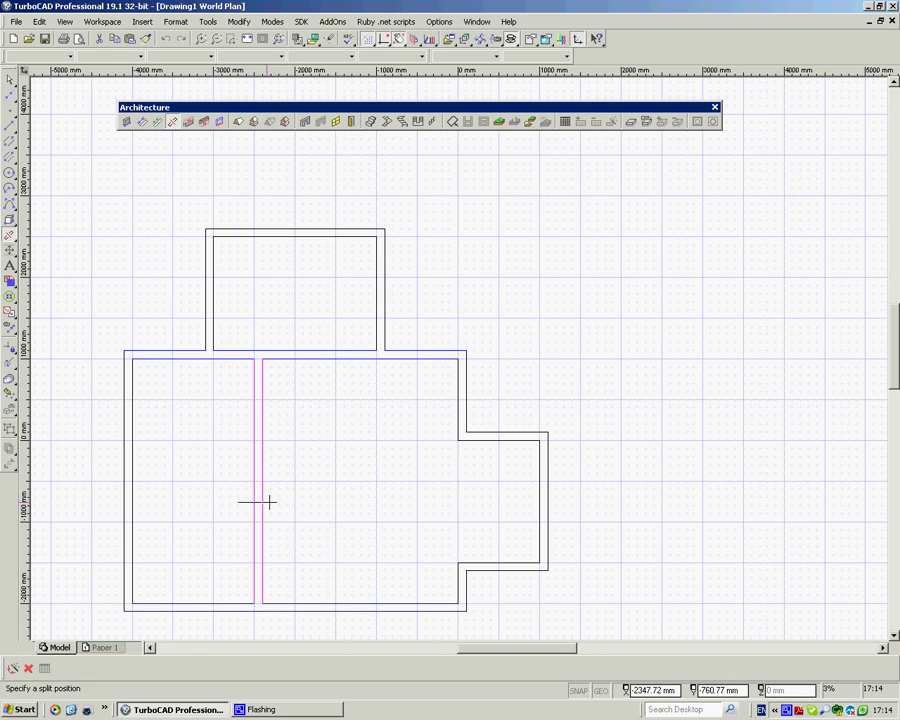
click(280, 401)
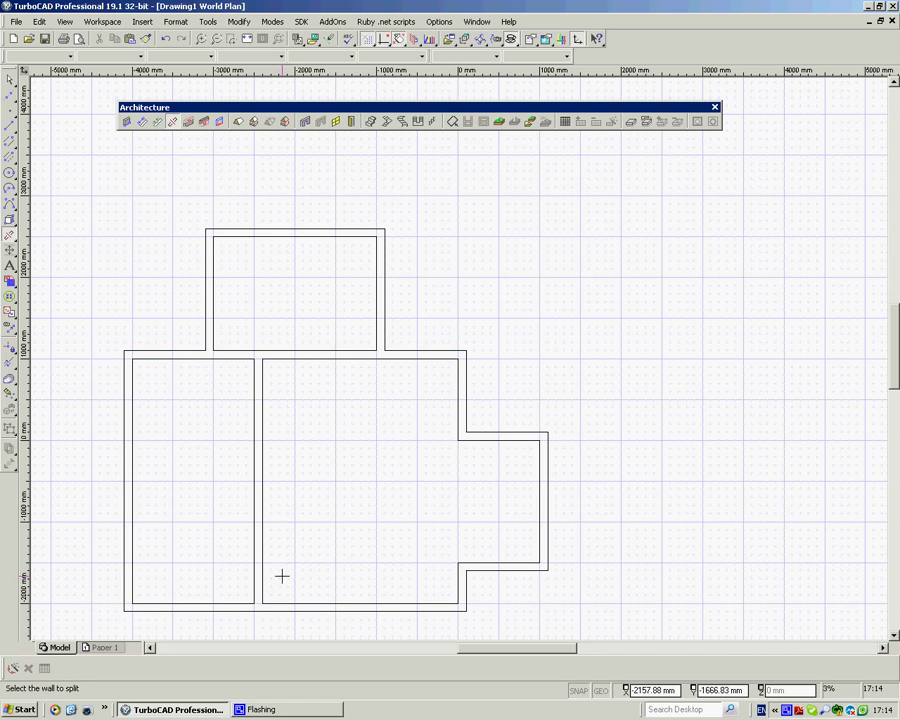
click(254, 508)
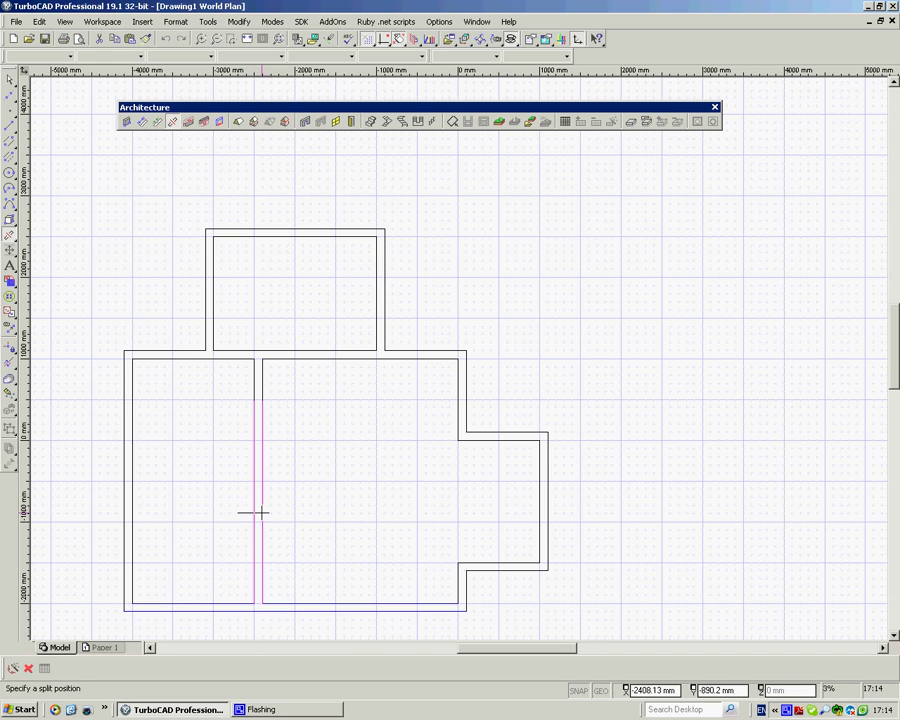
click(293, 563)
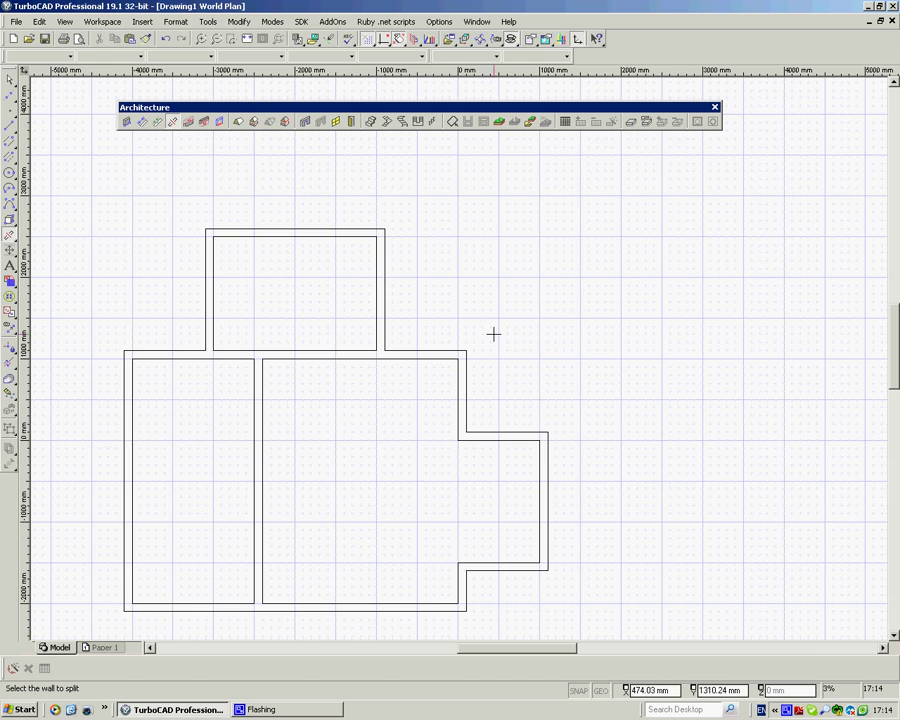
key(Escape)
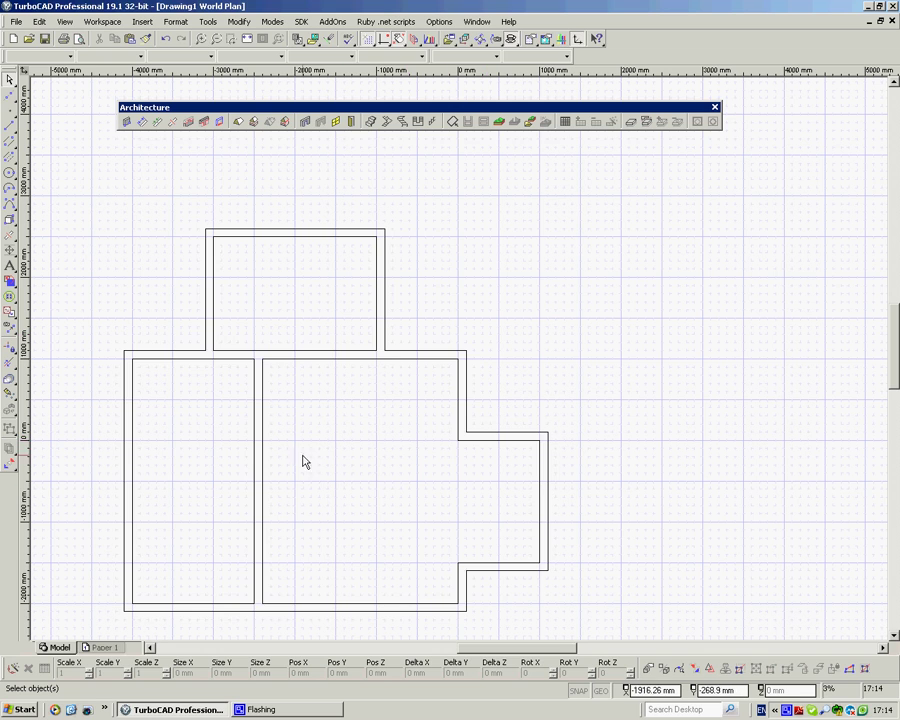
click(258, 487)
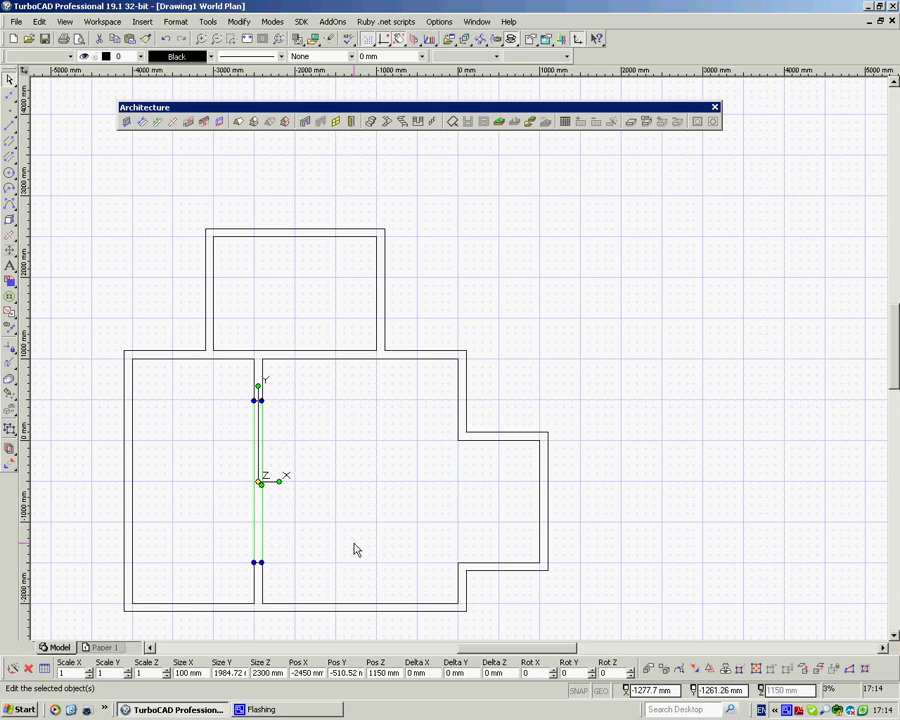
key(Delete)
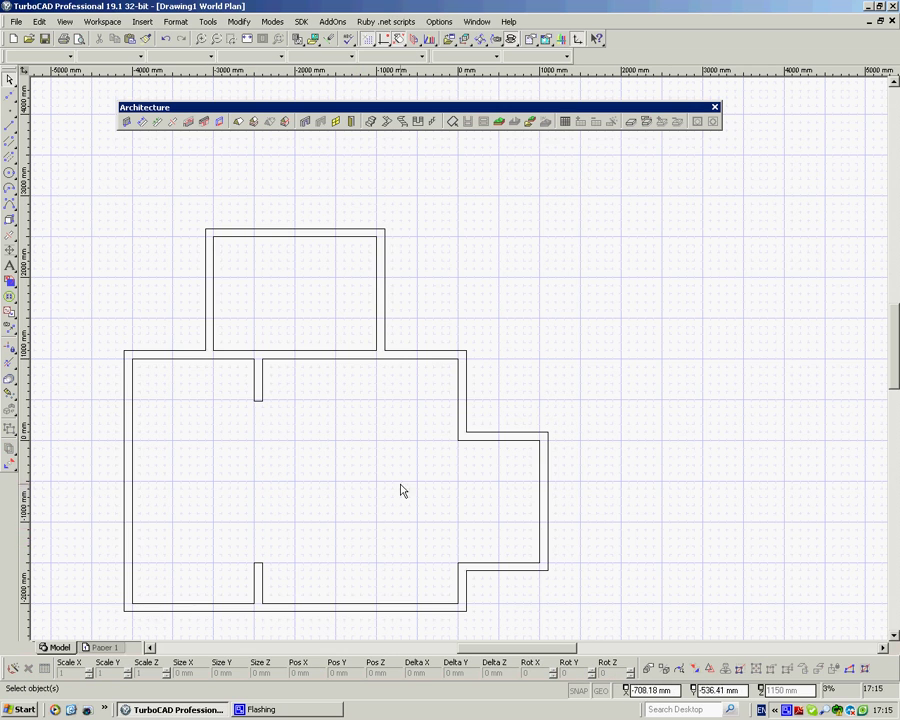
Step: Show the building in the south-east isometric view and move the floating Architecture toolbar clear of the model
click(466, 40)
click(466, 97)
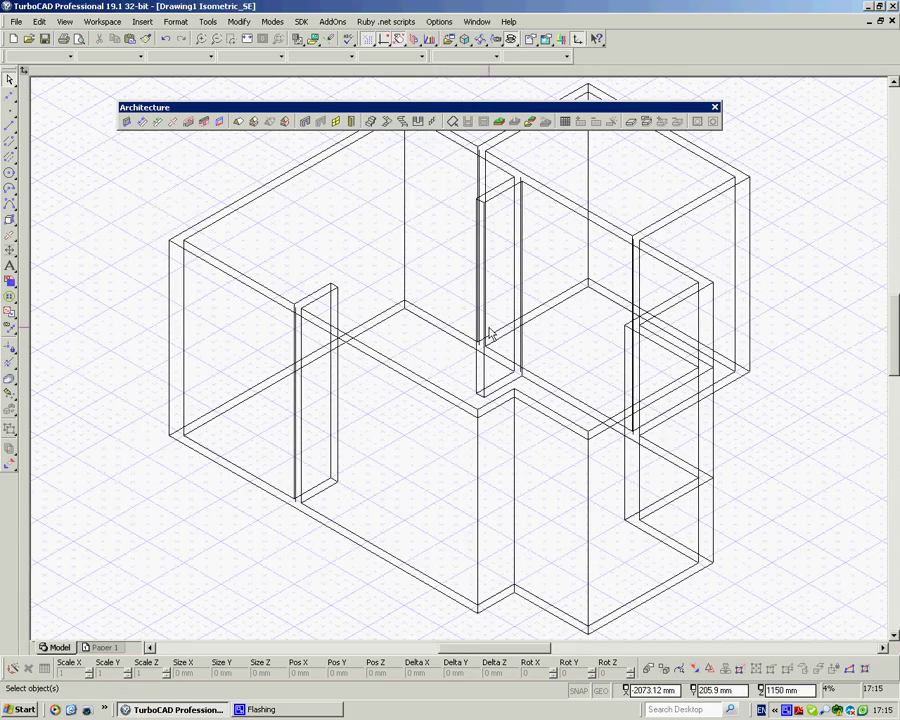
scroll(462, 361, down, 2)
scroll(462, 350, up, 1)
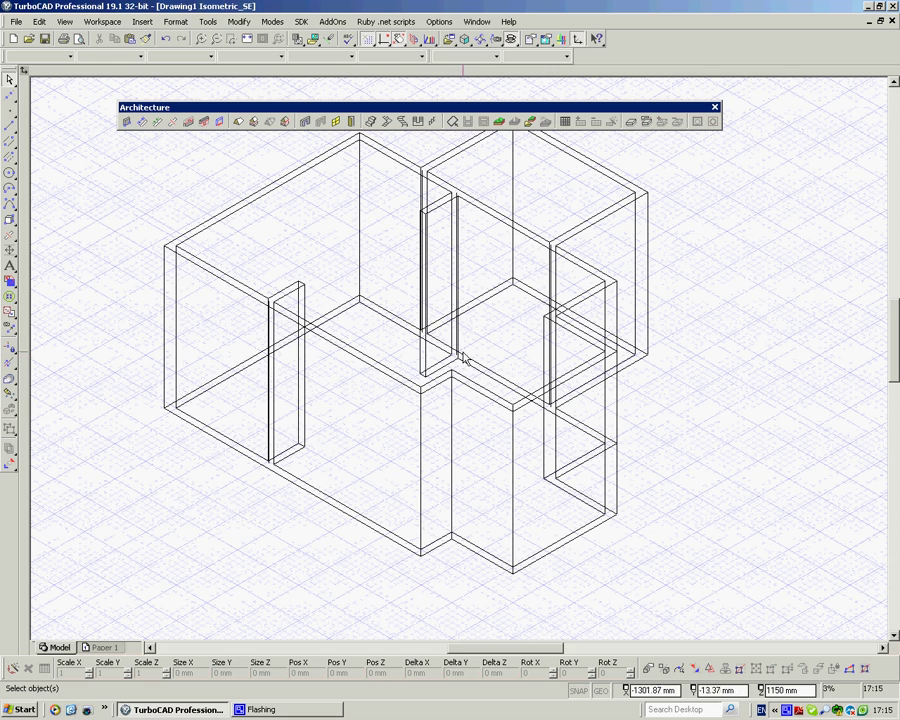
drag(416, 107, 374, 81)
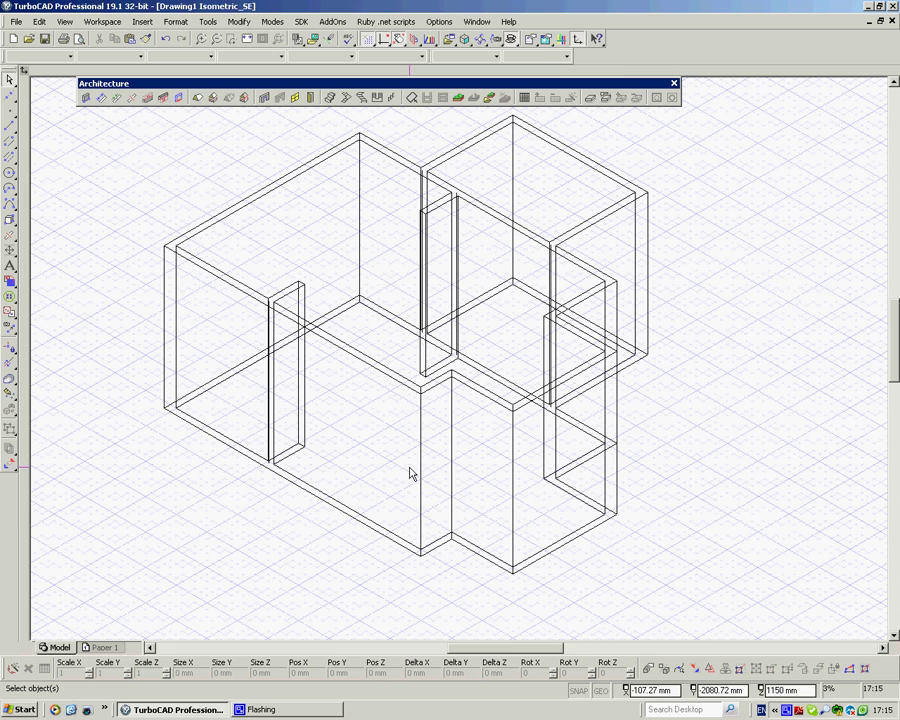
right_click(787, 710)
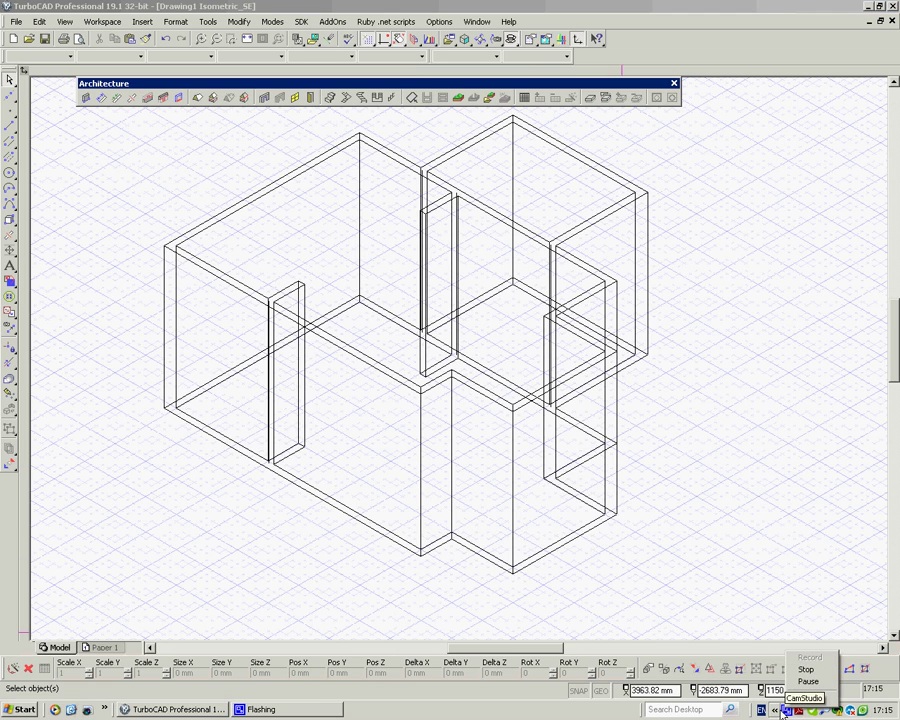